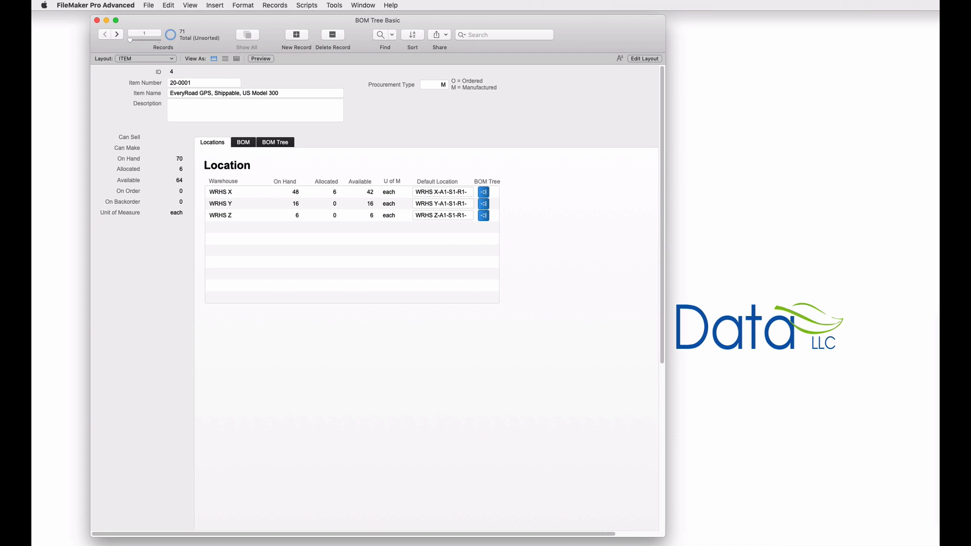
Step: Close the BOM Tree Basic file and create Inventory.fmp12 on the Desktop from the Inventory sample app, with the set-up notes placed beside it
key(super+w)
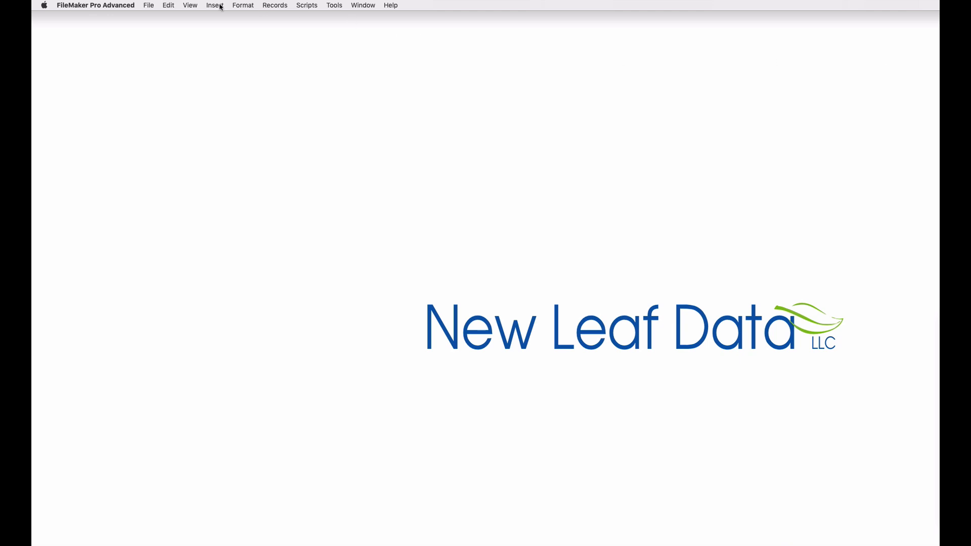
click(147, 5)
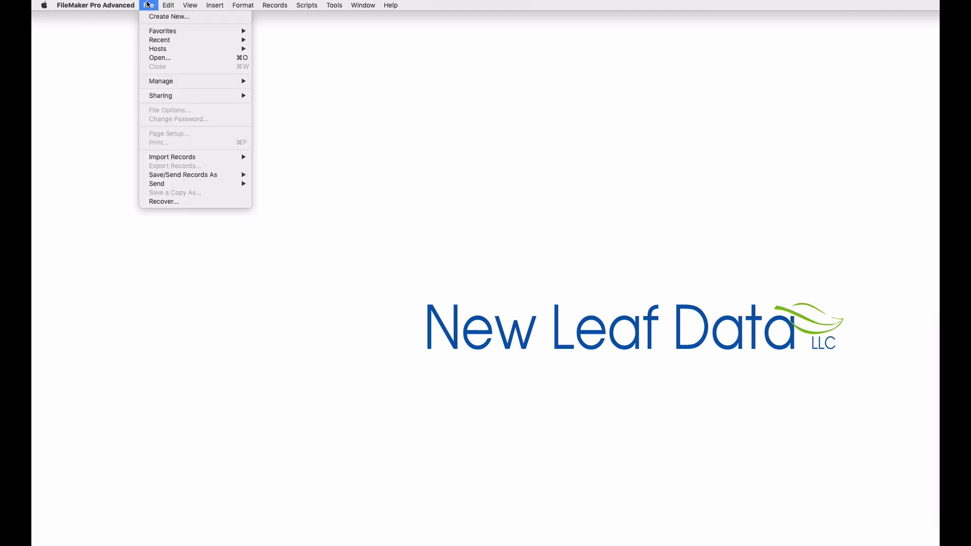
click(161, 17)
scroll(279, 353, down, 8)
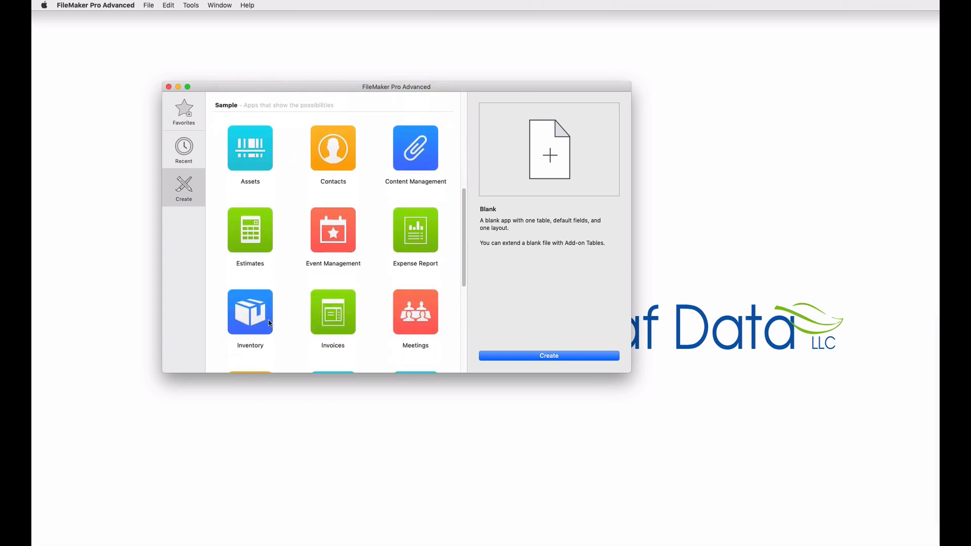
click(270, 322)
click(537, 356)
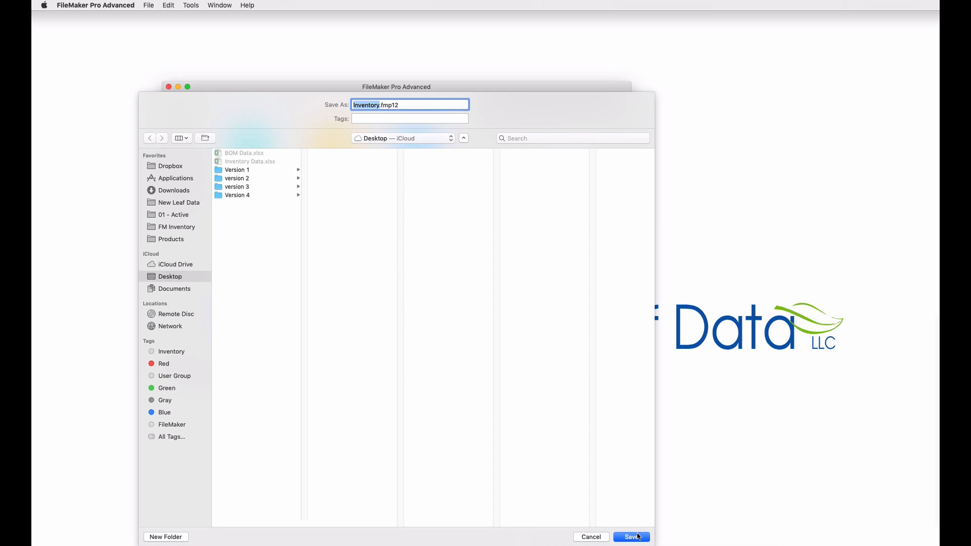
click(631, 536)
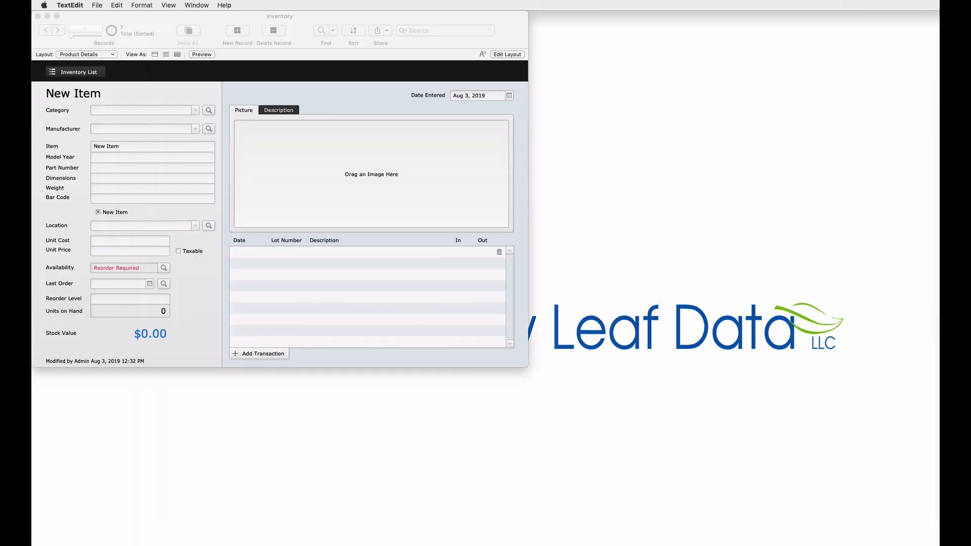
drag(939, 31, 646, 24)
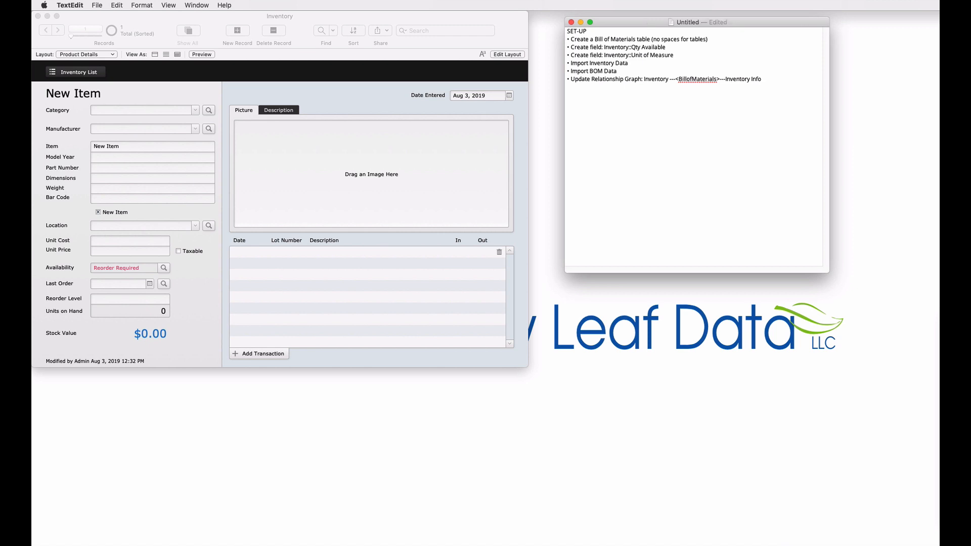
Step: Switch to the Brave browser, look over the FM Inventory Starter and FM Inventory home pages, and return to the Inventory database
key(super+Tab)
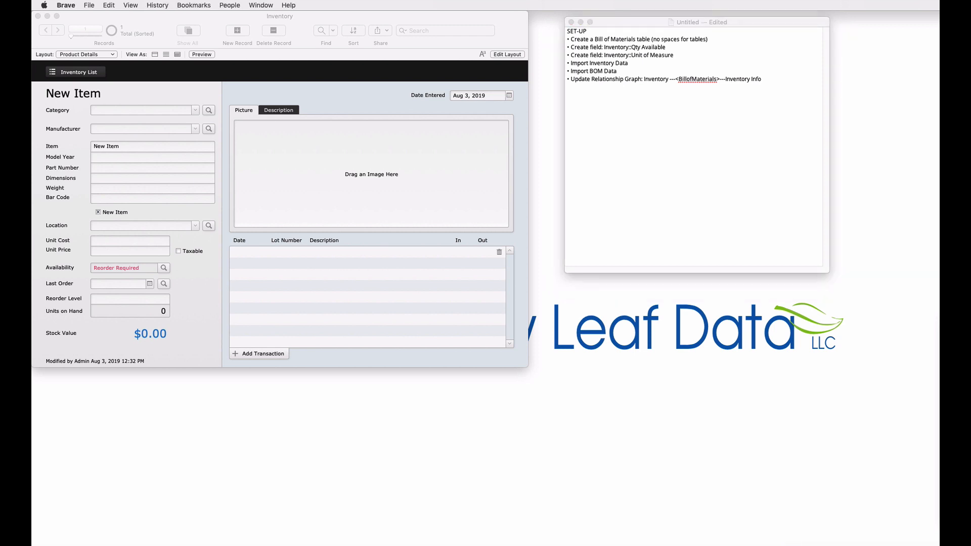
drag(445, 544, 509, 30)
scroll(469, 231, down, 5)
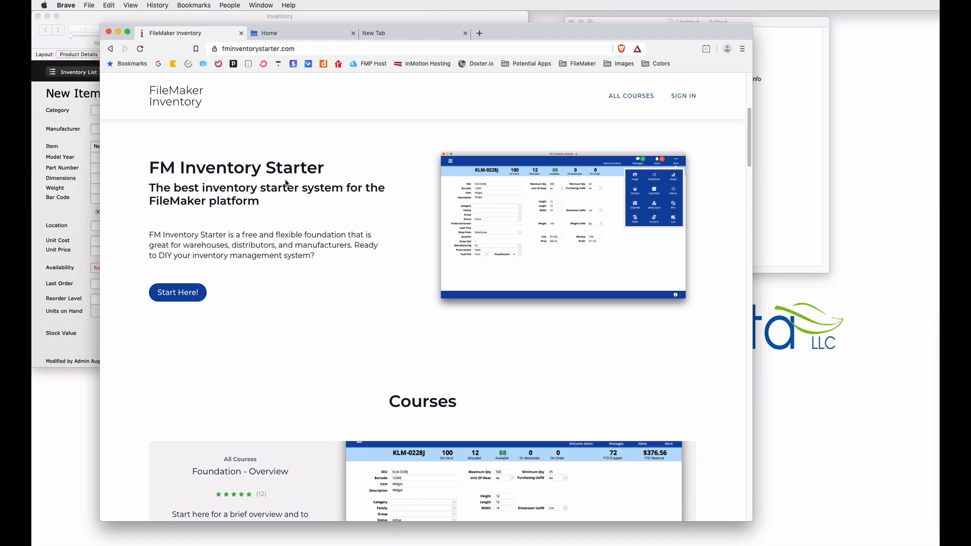
click(300, 35)
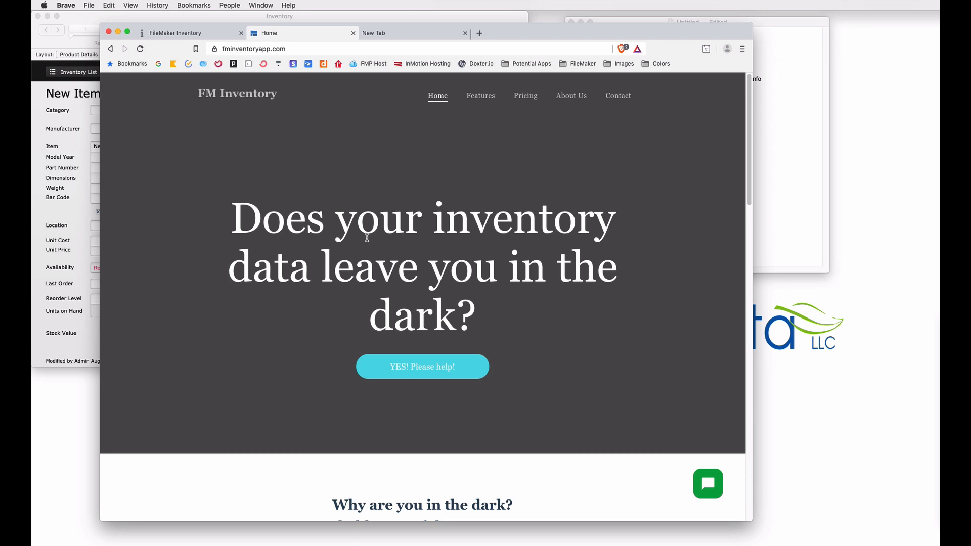
scroll(368, 240, down, 8)
scroll(367, 240, down, 6)
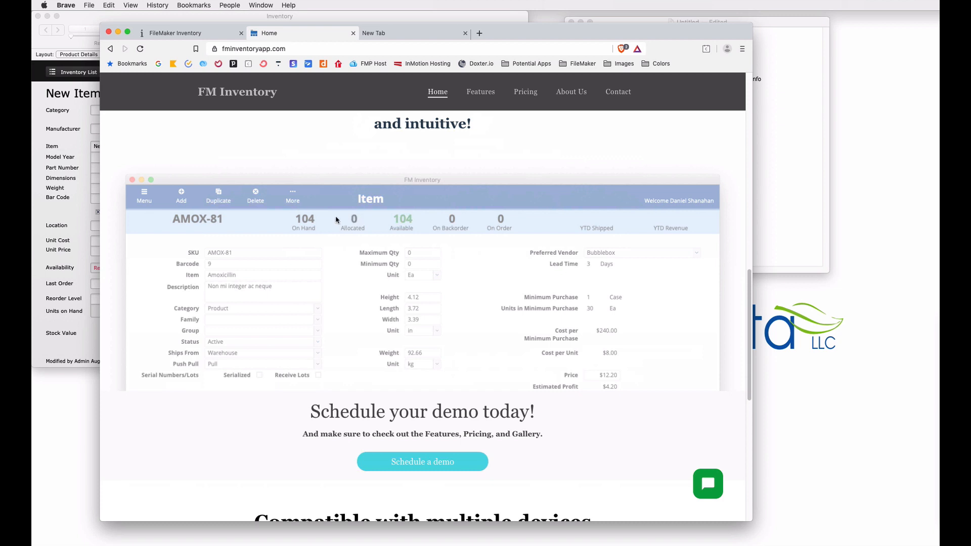
click(118, 32)
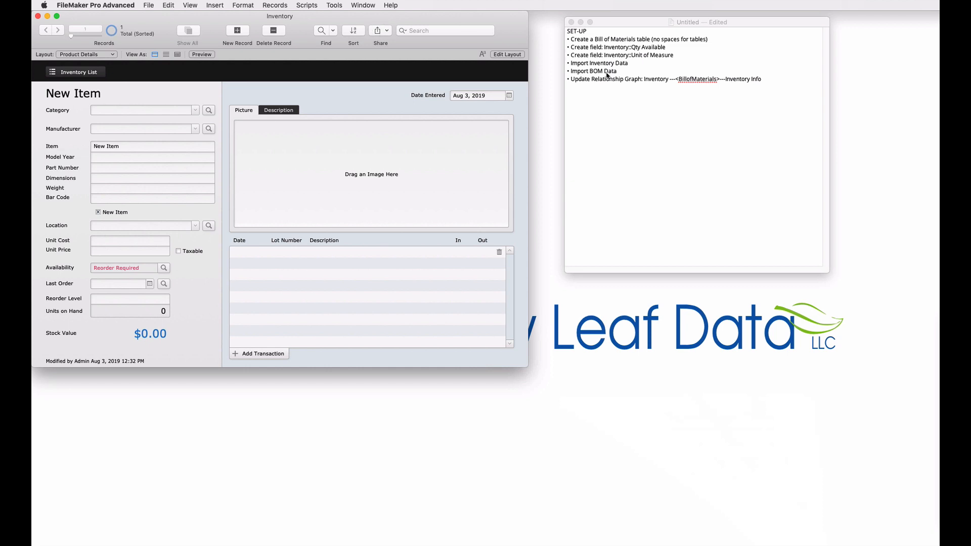
Step: Open the Inventory file's database definitions and create a table named BillOfMaterials
click(744, 130)
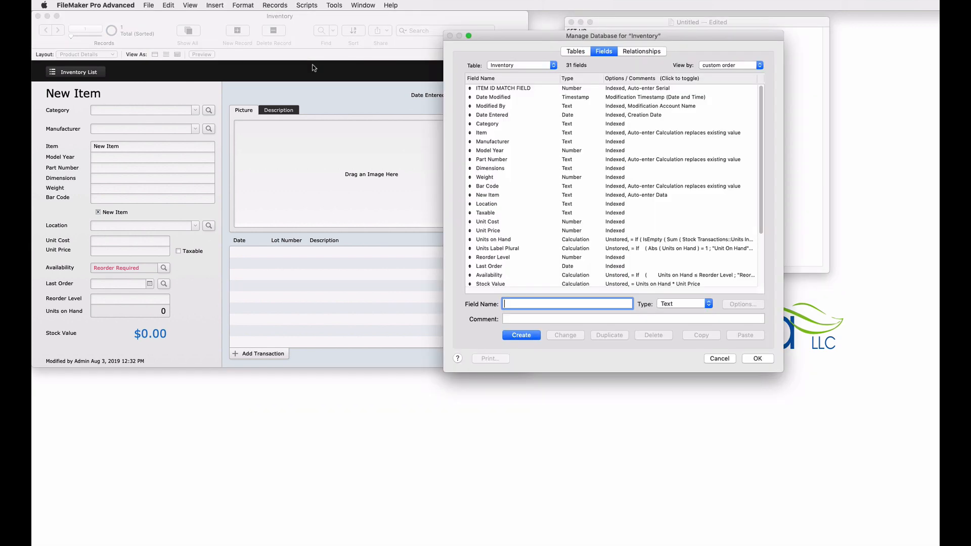
click(576, 52)
text(BillOfMaterials)
key(Return)
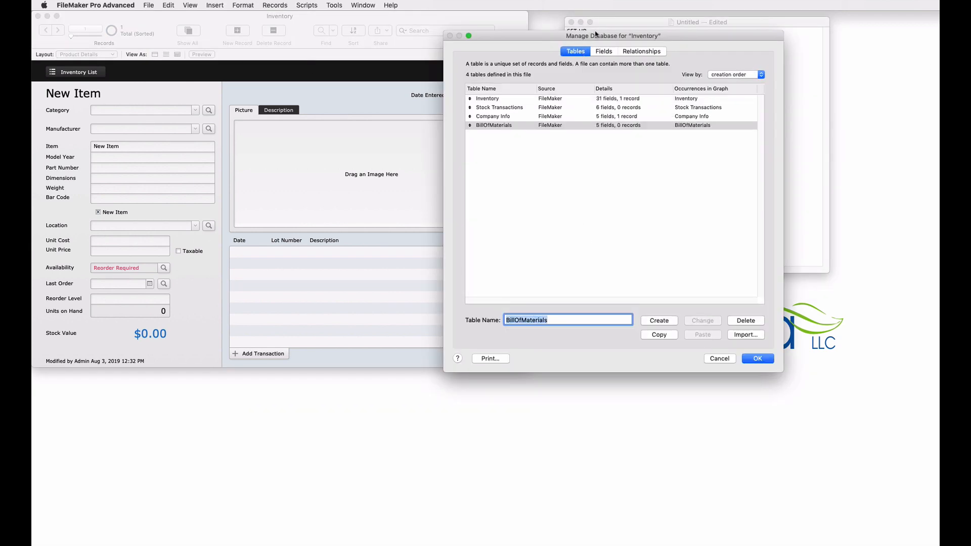
Step: Add the number fields BOM Level, Inventory ID, Inventory Info ID and Quantity to the BillOfMaterials table
double_click(489, 125)
text(BOM Level)
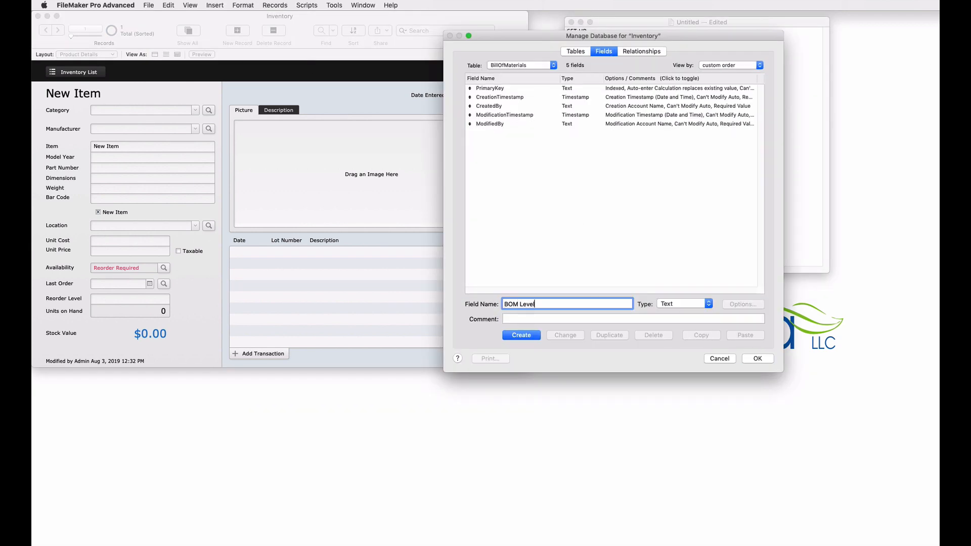
key(super+n)
key(Return)
text(Inventory ID)
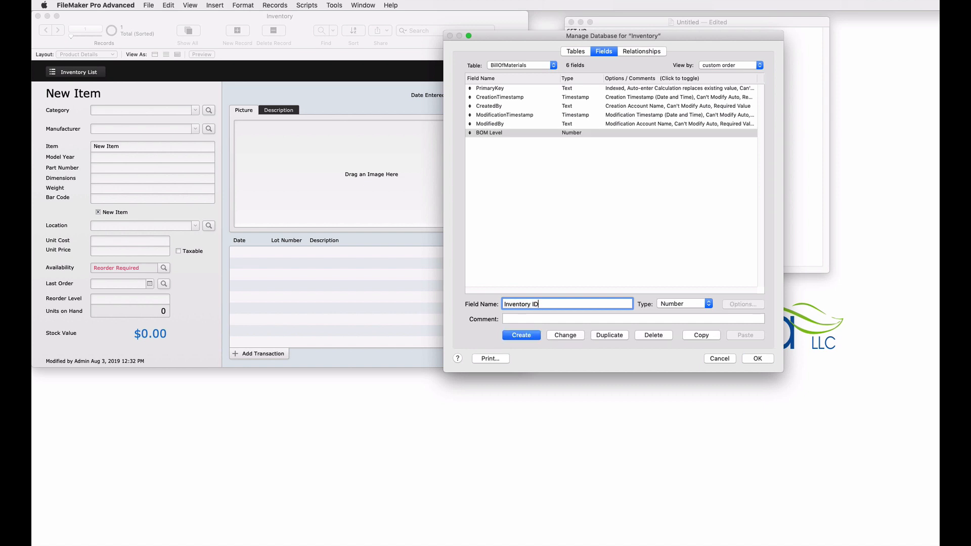
key(Return)
text(Inventory Info ID)
key(Return)
text(Quantity)
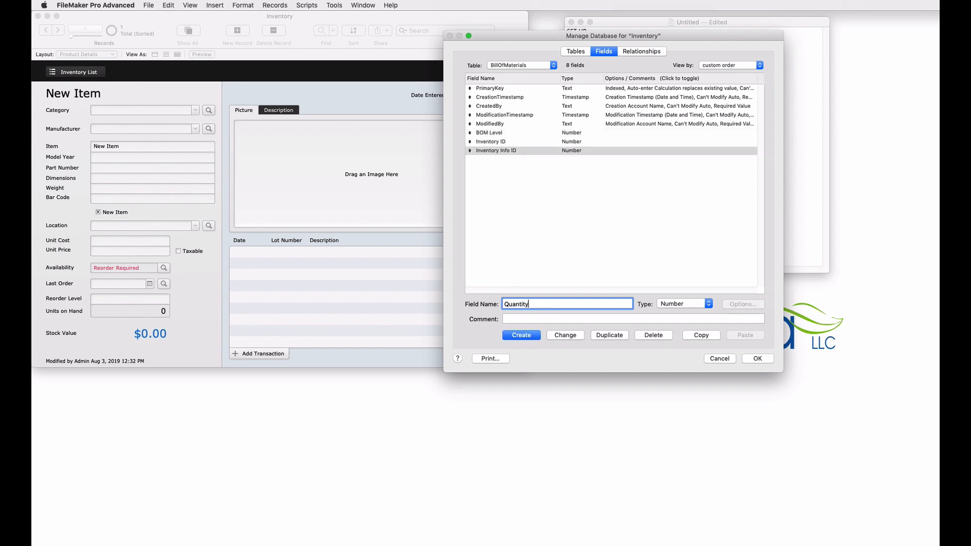
key(Return)
Step: Add a text field named Unit of Measure to the BillOfMaterials table
text(Unit of Measure)
key(super+t)
key(Return)
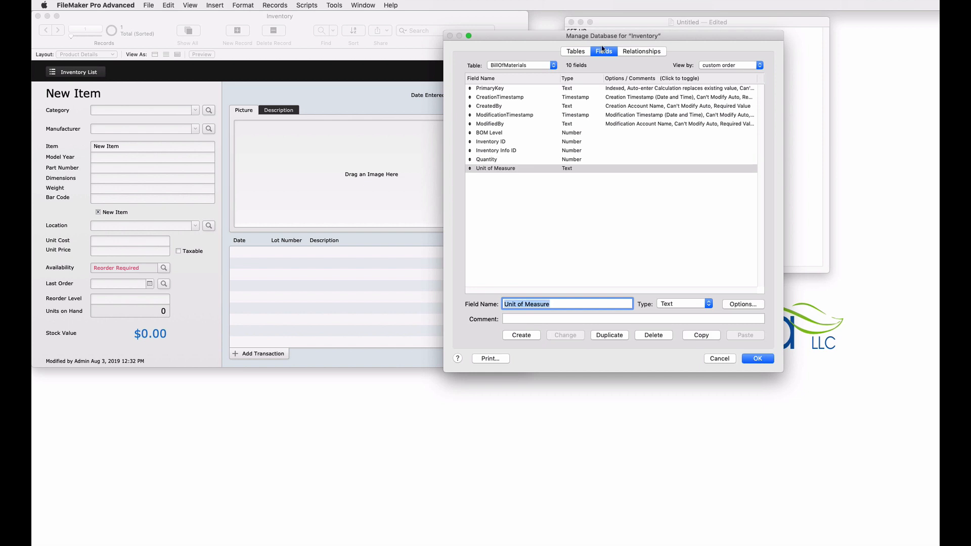
Step: Replace the bullet of the Bill of Materials table item with √ in the TextEdit set-up notes
drag(615, 36, 367, 21)
click(569, 39)
key(BackSpace)
text(√)
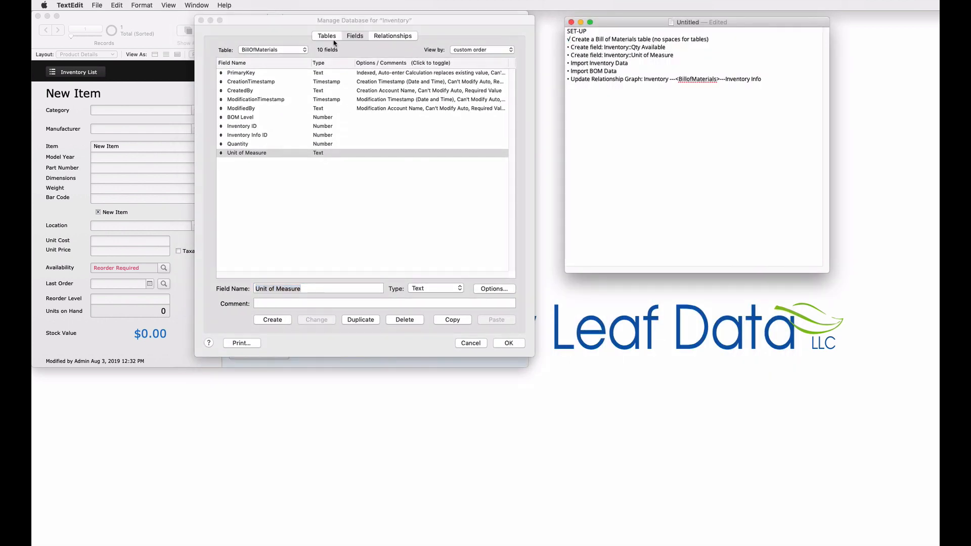
Step: Return to the database definitions and add a number field named Qty Available to the Inventory table
click(353, 40)
click(284, 50)
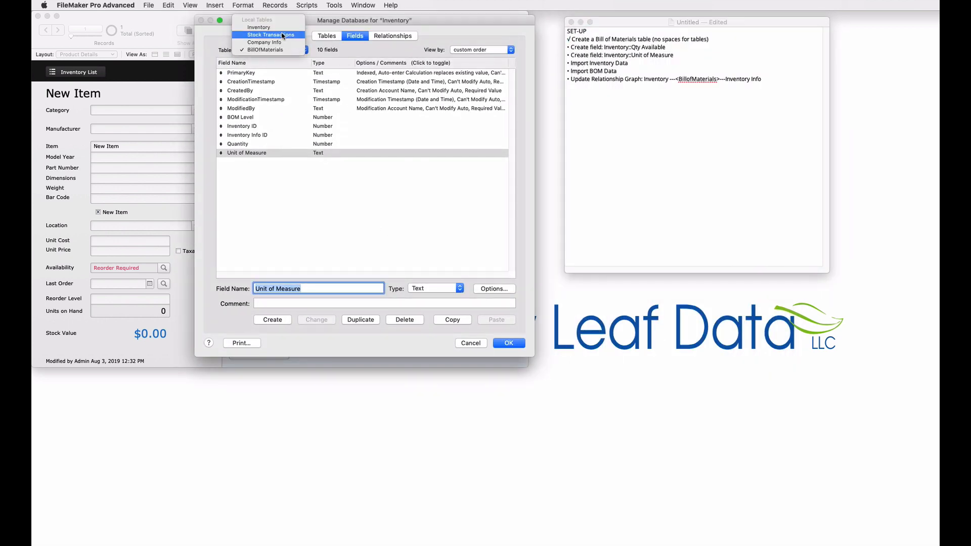
click(263, 35)
text(Qty Available)
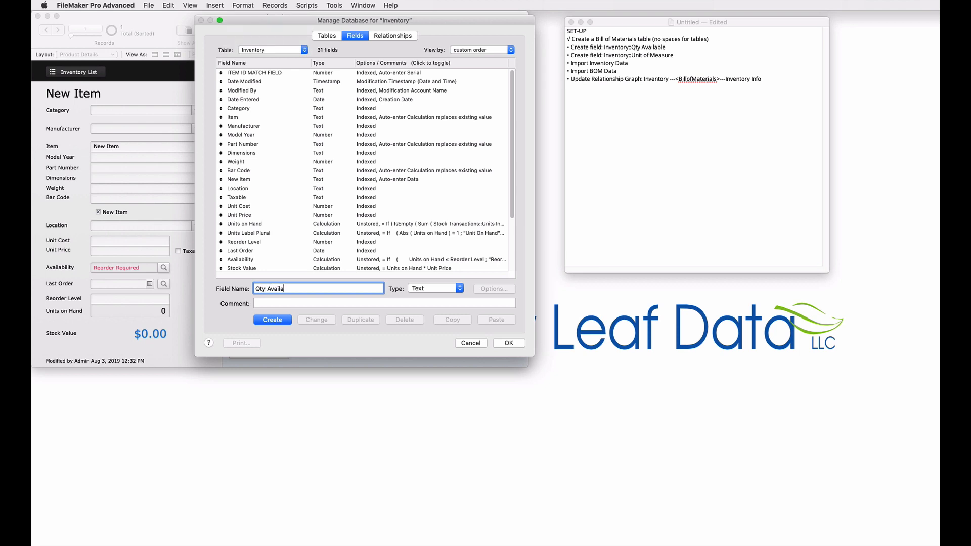
key(super+n)
key(Return)
Step: Add a text field named Unit of Measure to the Inventory table and save the database definitions
text(Unit of Measure)
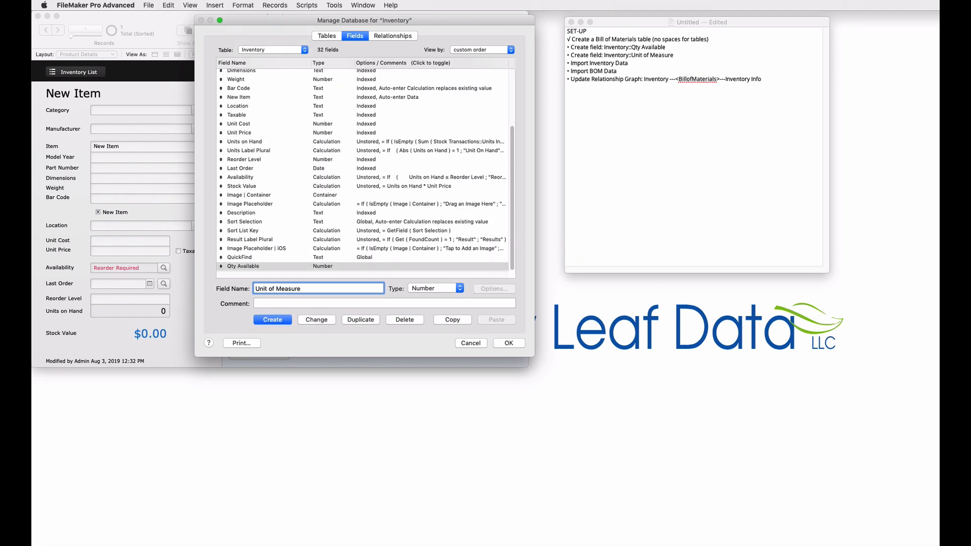
key(super+t)
key(Return)
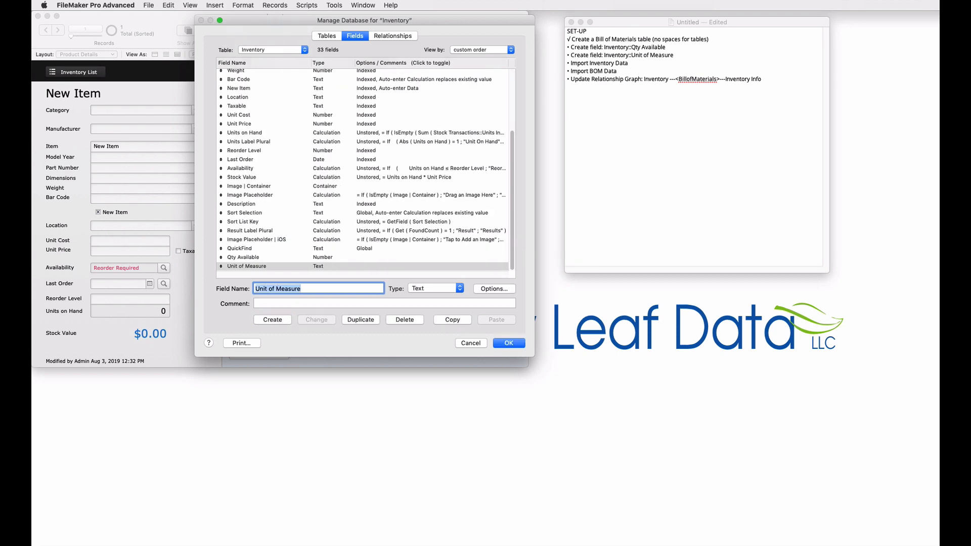
click(509, 343)
Step: Mark the Qty Available and Unit of Measure field items with √ in the TextEdit set-up notes
click(569, 48)
click(570, 47)
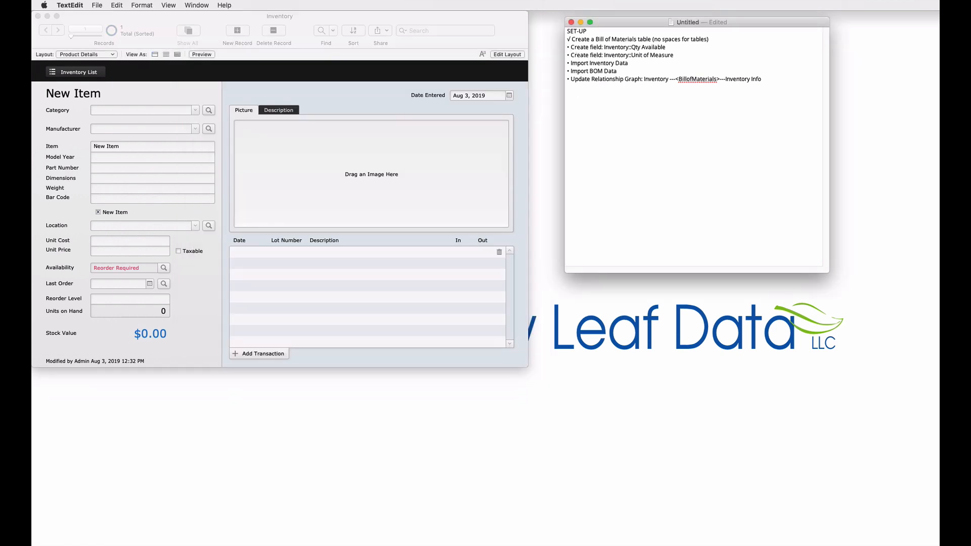
key(BackSpace)
text(√)
key(Down)
key(BackSpace)
text(√)
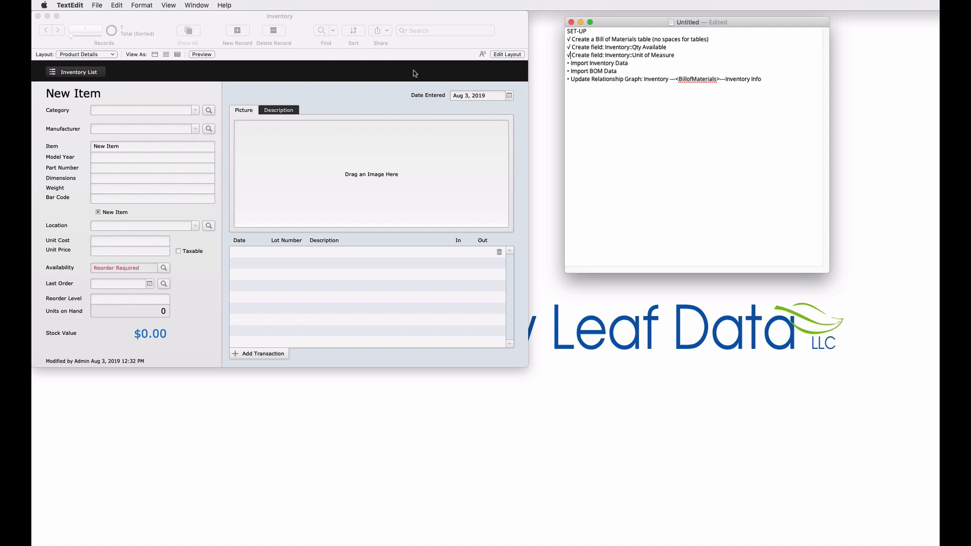
Step: Reopen the Inventory database definitions in FileMaker, show the list of tables and enlarge the dialog
click(390, 16)
key(super+shift+d)
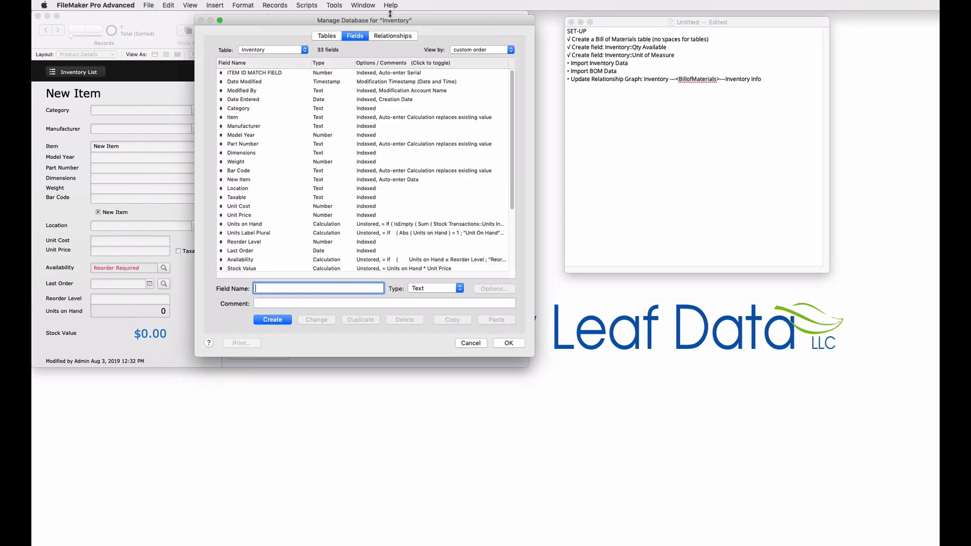
click(332, 36)
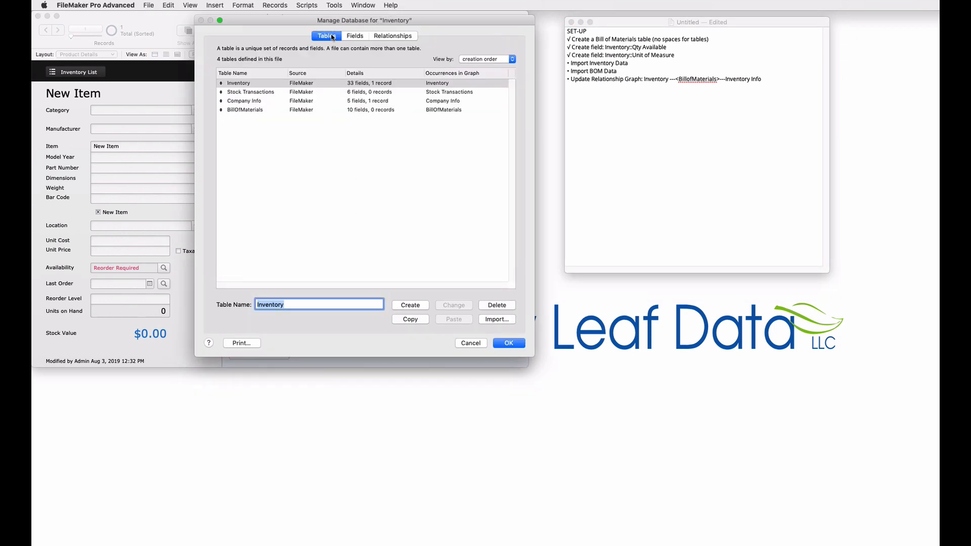
drag(531, 352, 689, 394)
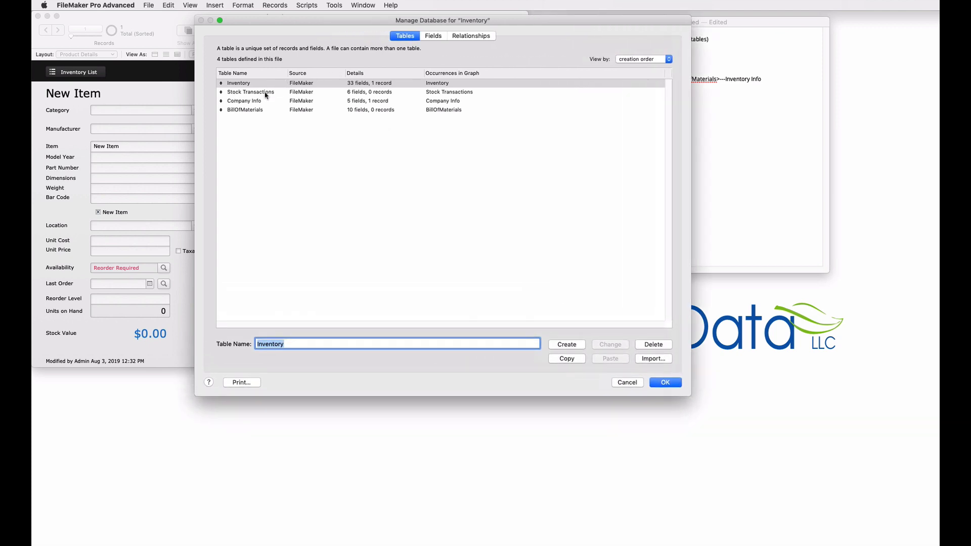
Step: Examine the Inventory, Stock Transactions, Company Info and BillOfMaterials entries in the table list, singly and in combination
click(256, 112)
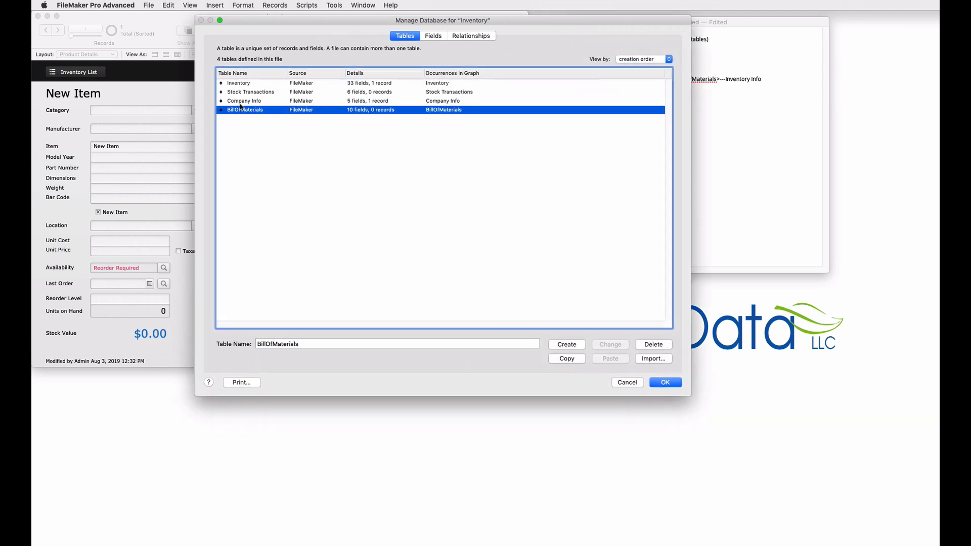
click(241, 101)
click(237, 95)
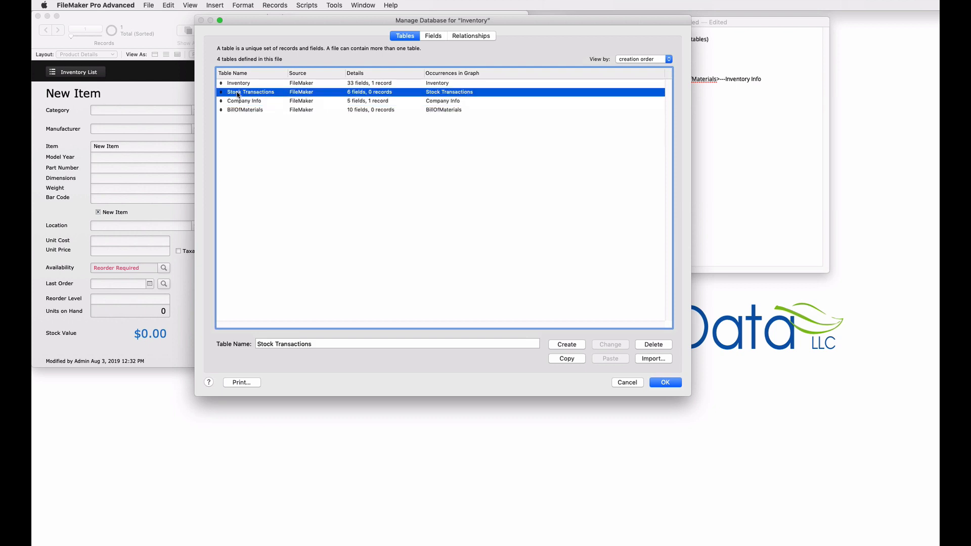
click(252, 103)
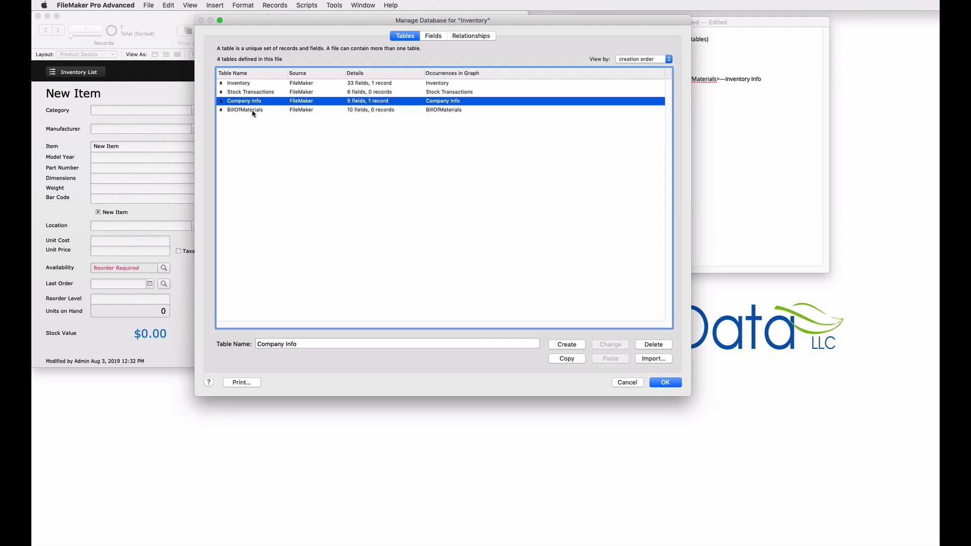
click(254, 111)
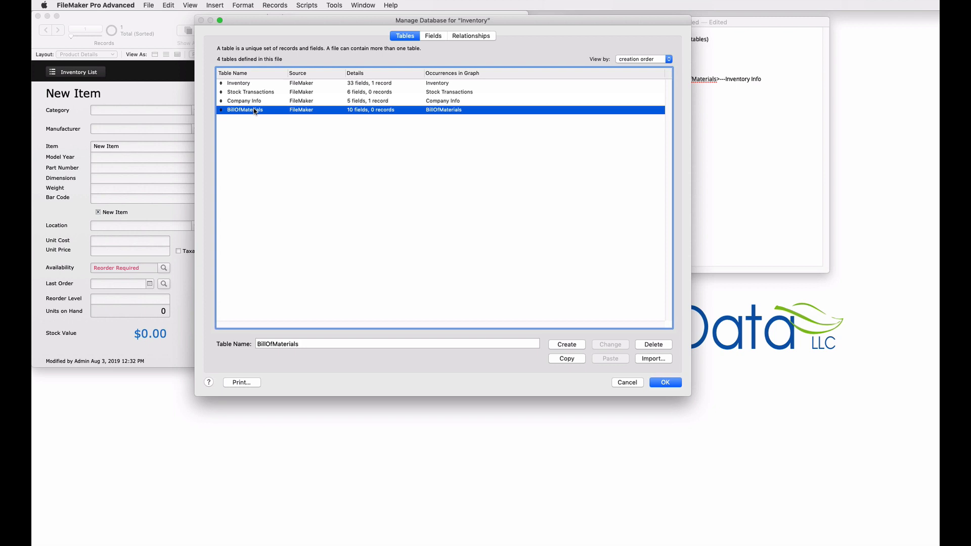
click(232, 84)
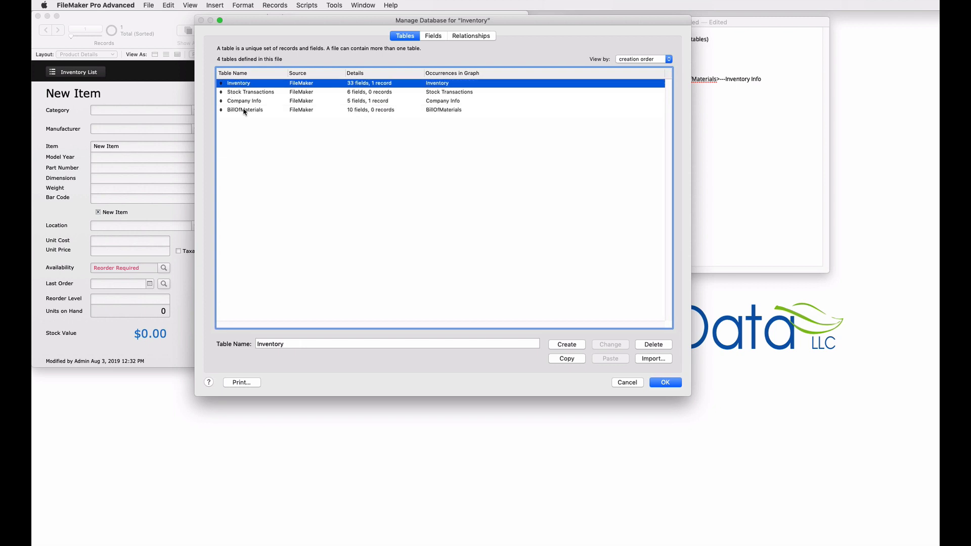
shift+click(243, 112)
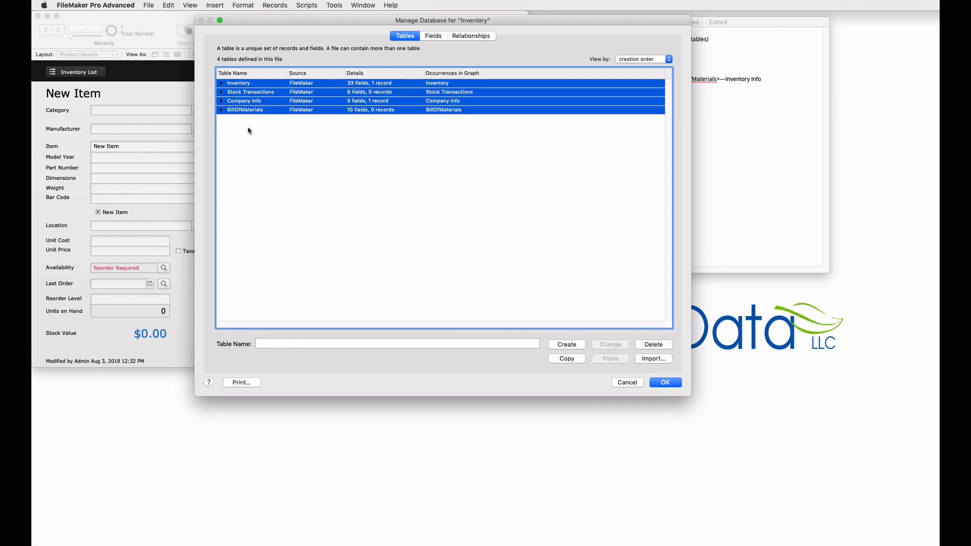
click(247, 129)
click(247, 111)
super+click(240, 85)
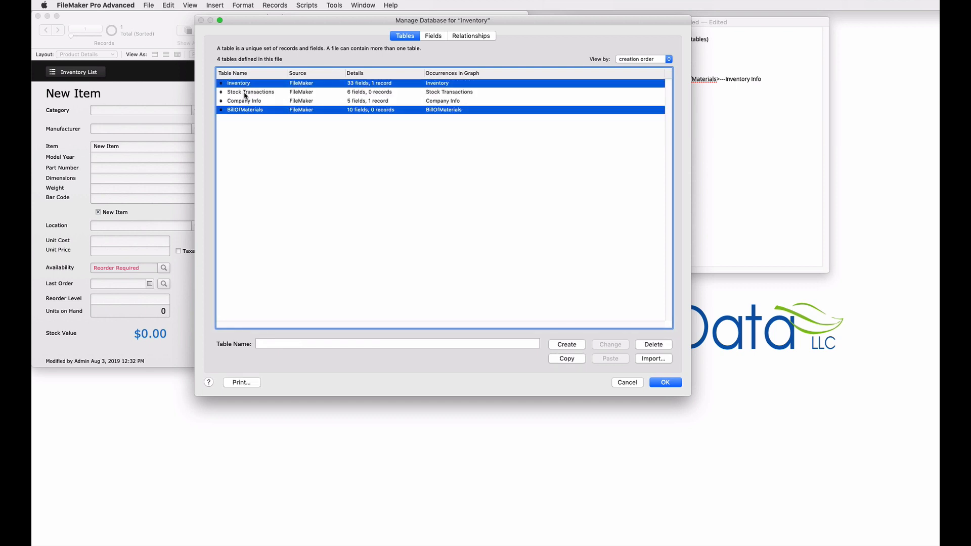
click(244, 93)
click(245, 101)
click(244, 94)
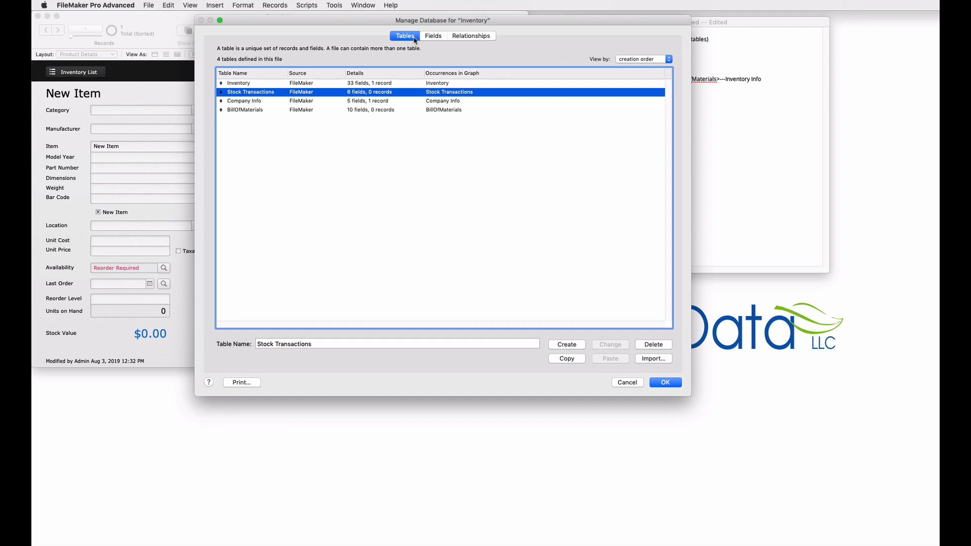
Step: Examine the Inventory table's fields, including New Item, Bar Code, Qty Available and Unit of Measure
double_click(264, 83)
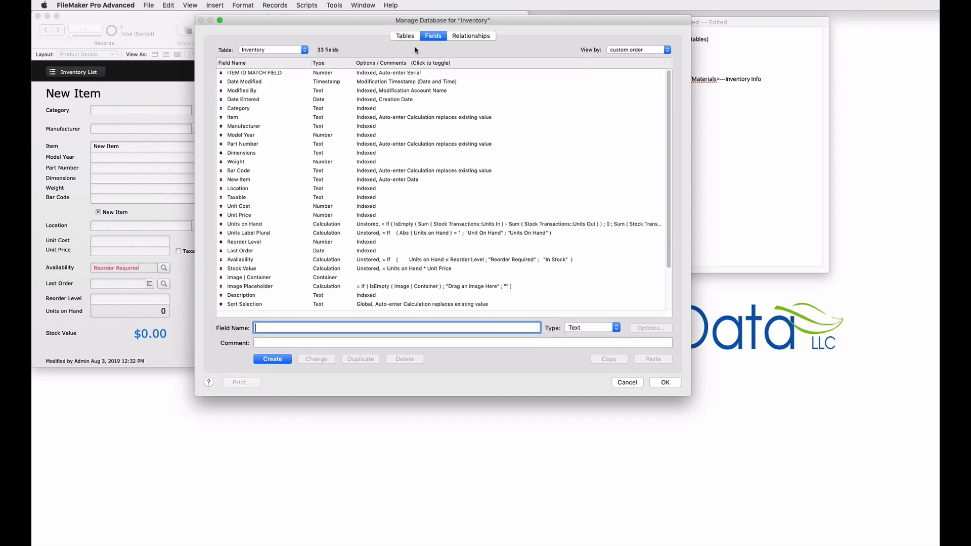
click(290, 52)
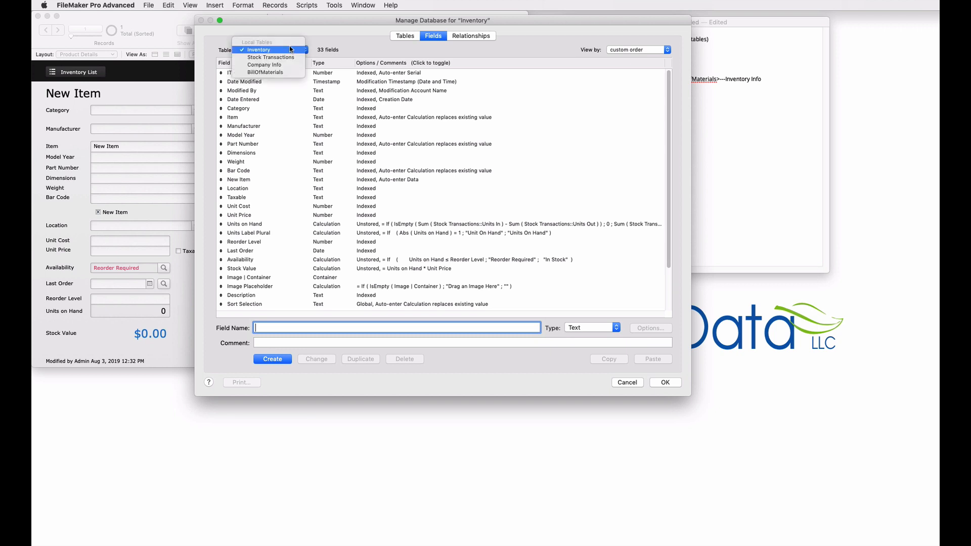
click(322, 39)
scroll(279, 151, down, 3)
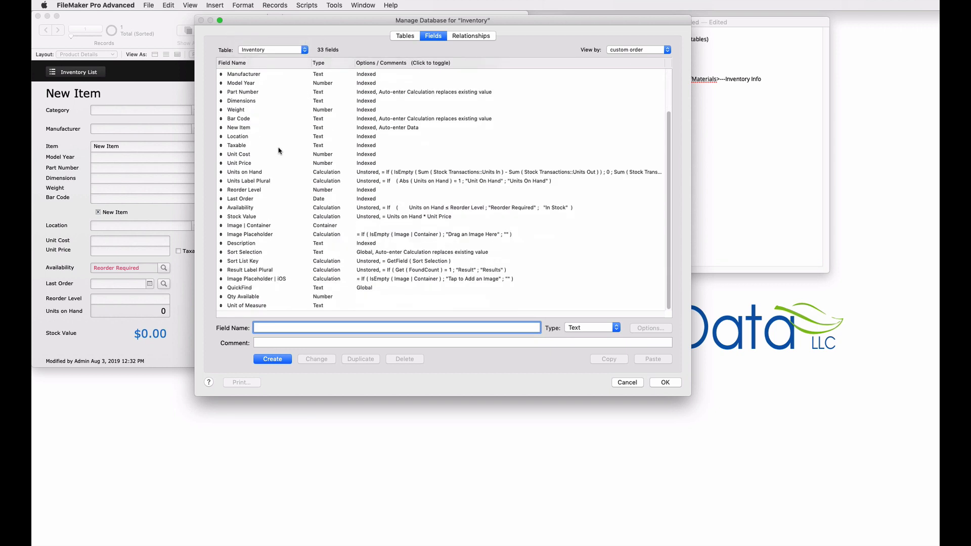
click(247, 128)
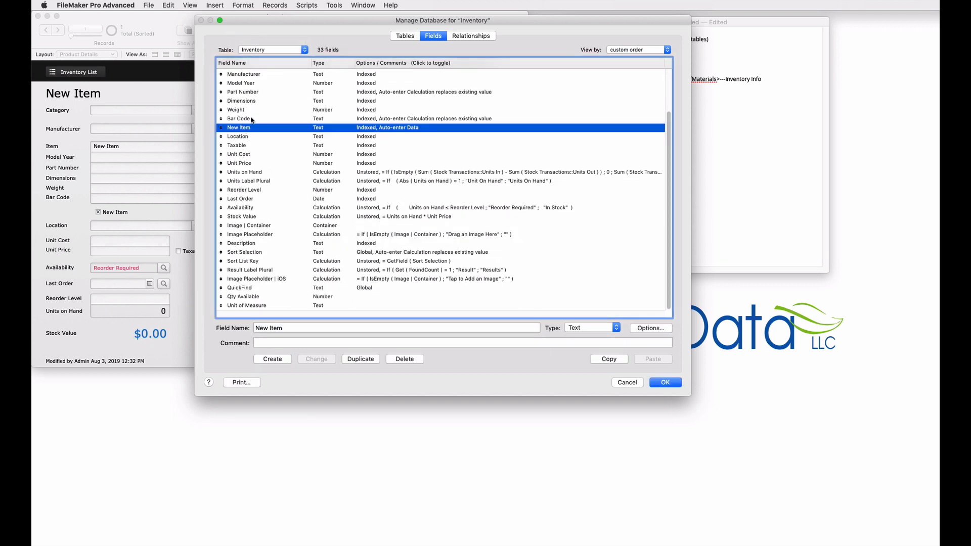
click(251, 119)
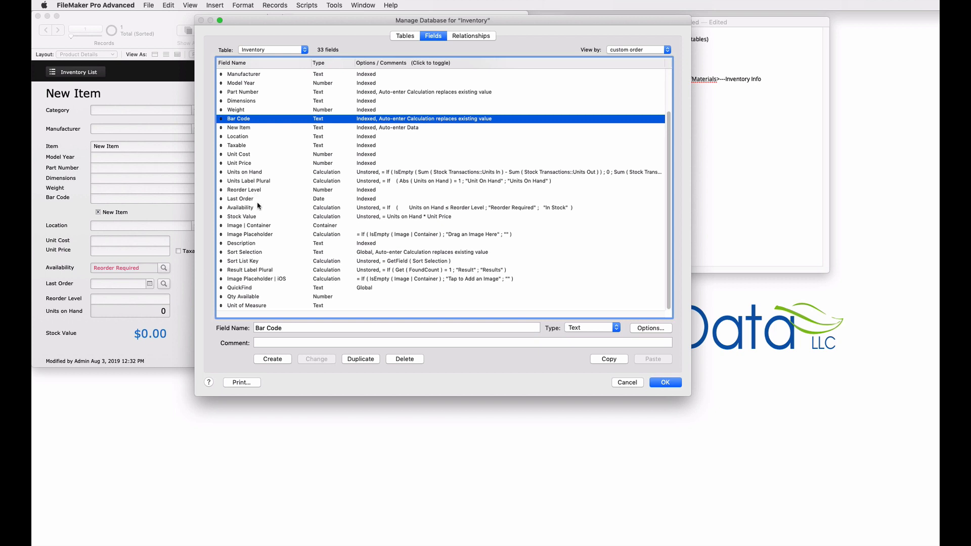
click(252, 297)
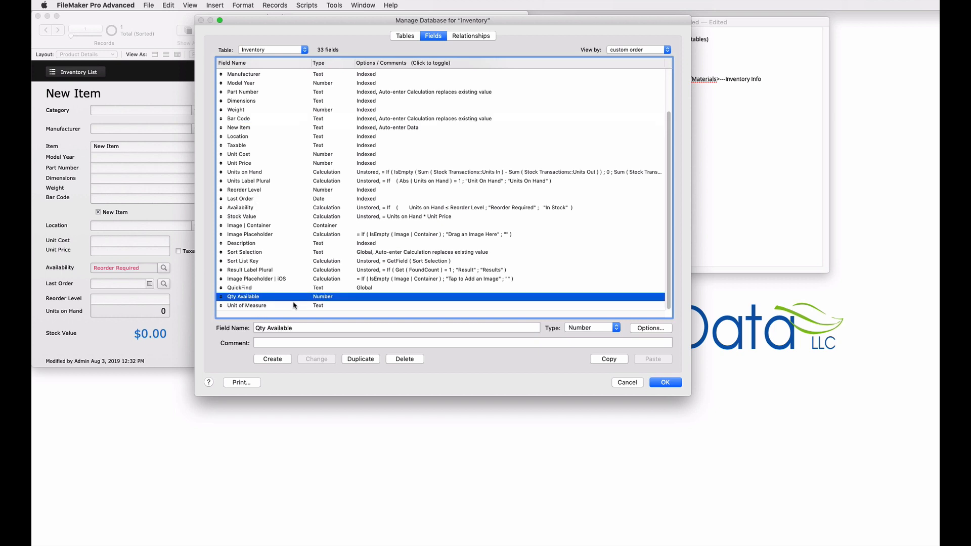
click(261, 306)
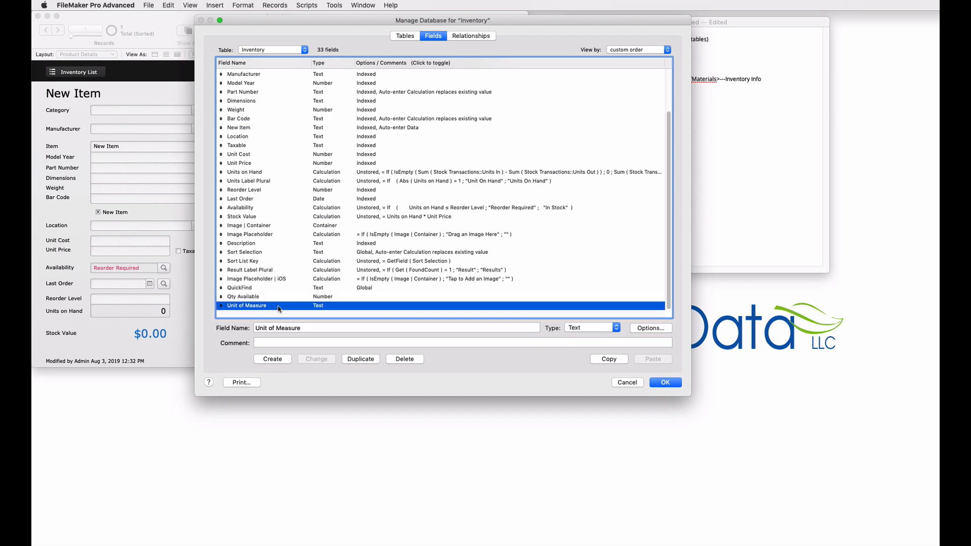
Step: Examine the BillOfMaterials table's PrimaryKey, Quantity and Unit of Measure fields
click(287, 51)
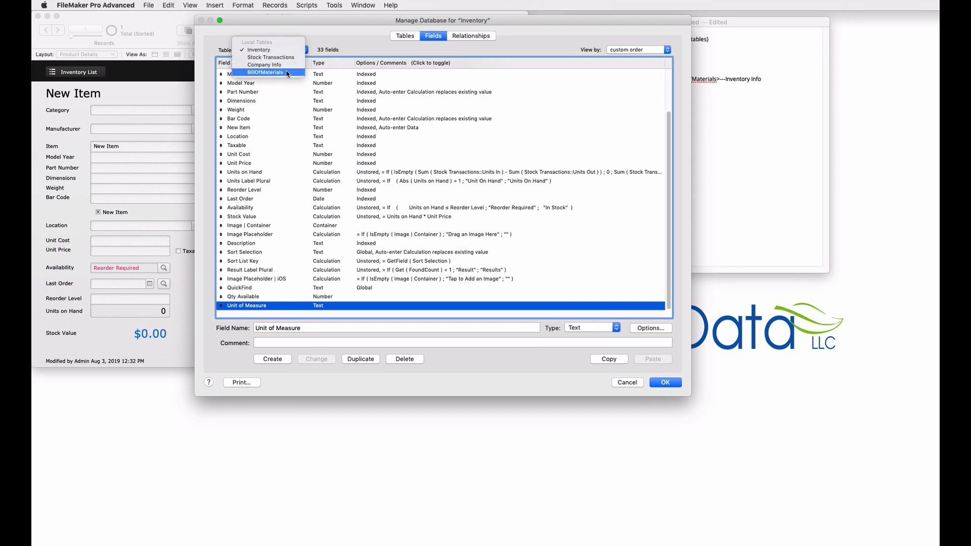
click(287, 72)
click(252, 72)
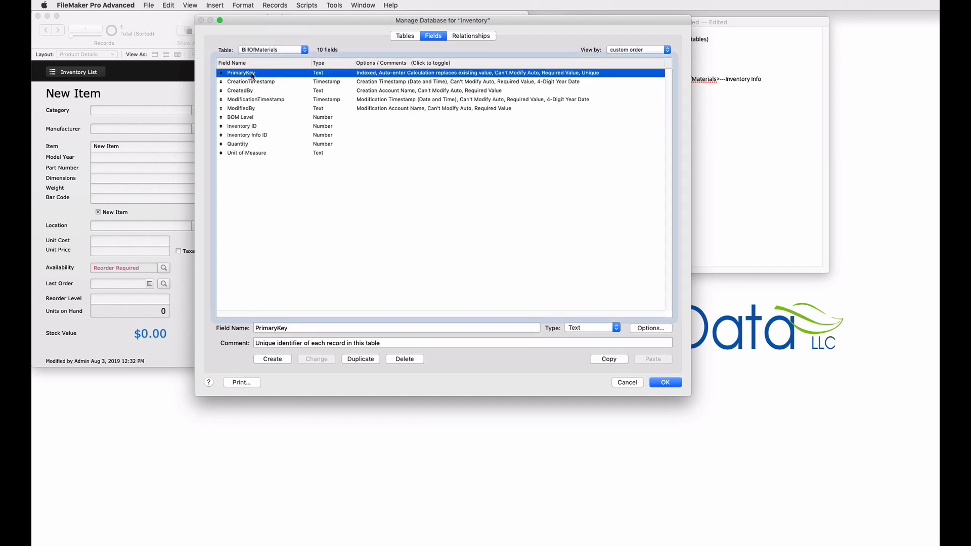
click(246, 145)
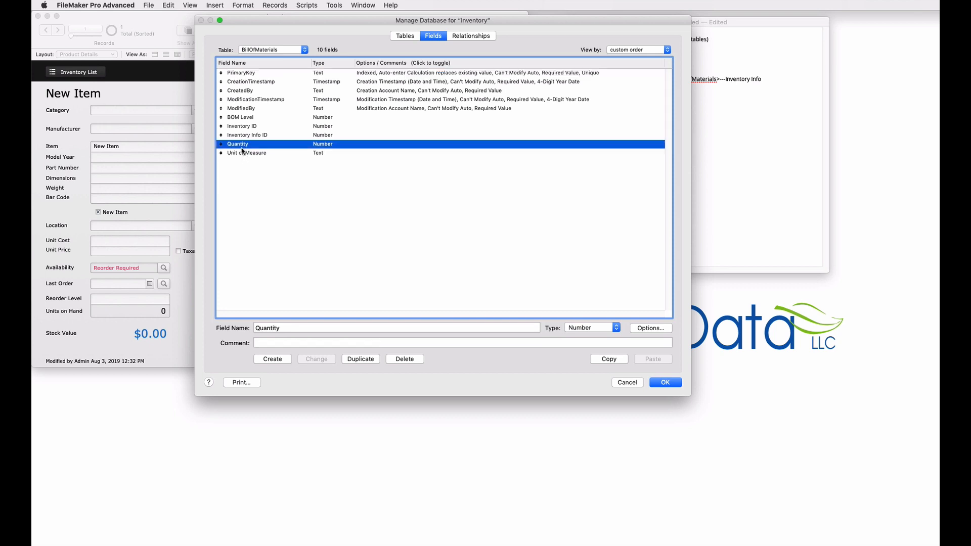
click(247, 154)
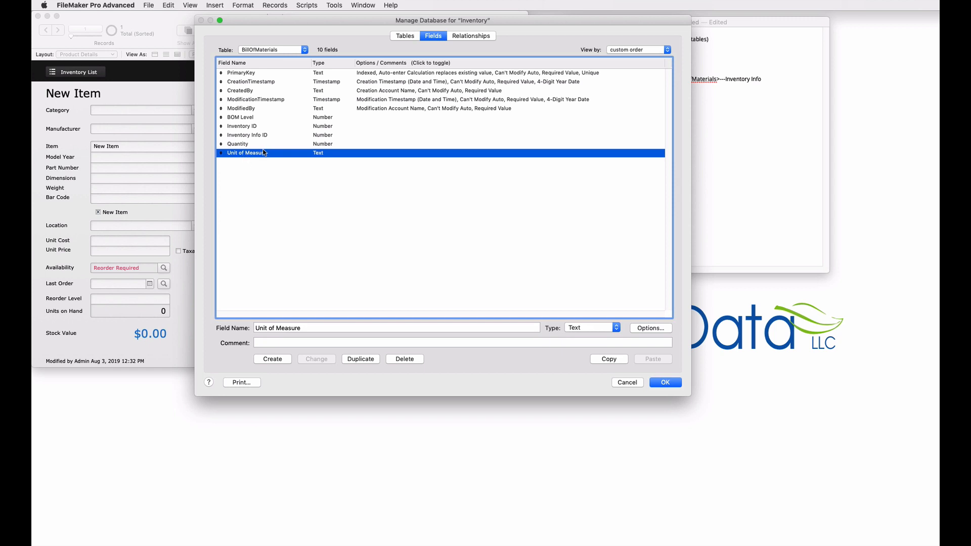
click(246, 75)
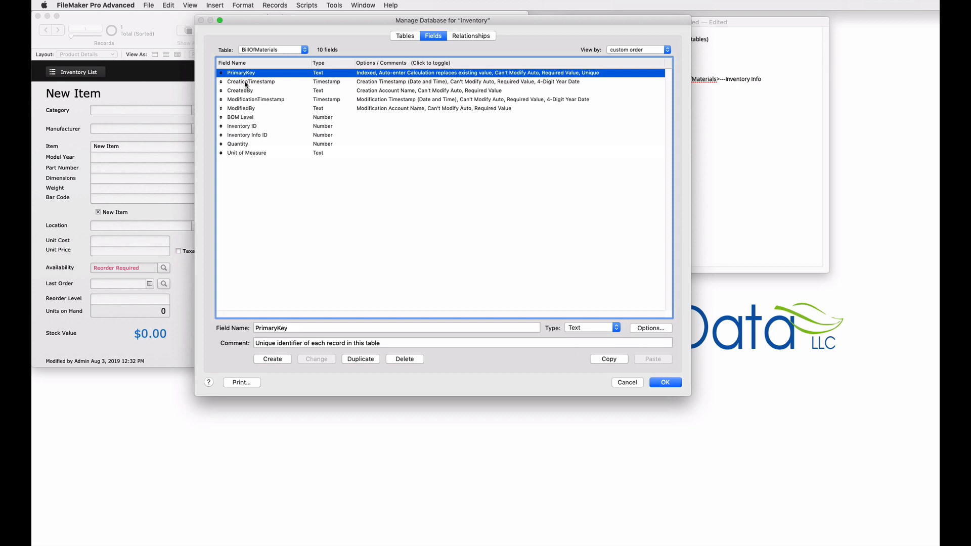
Step: Check the ITEM ID MATCH FIELD and the remaining fields of the Inventory table, and leave the database definitions without saving
click(288, 49)
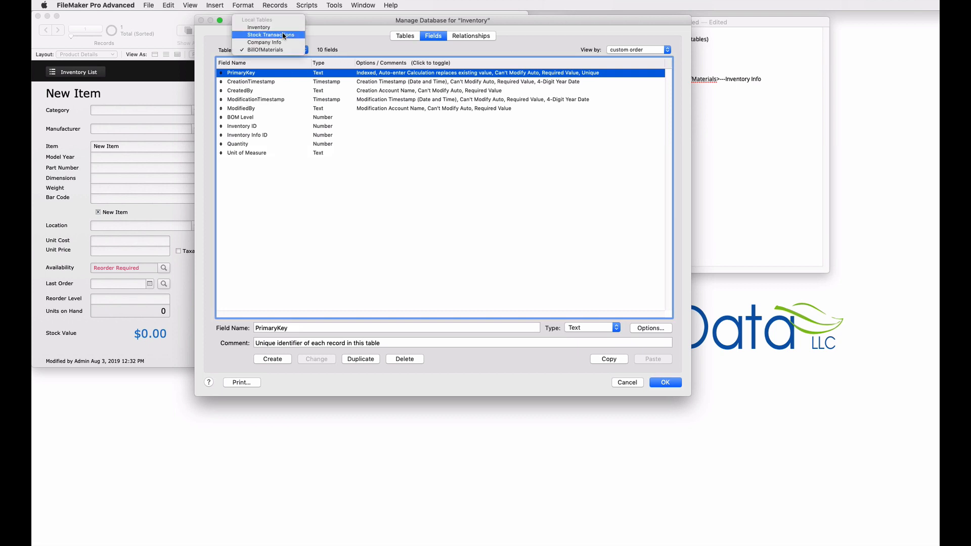
click(259, 28)
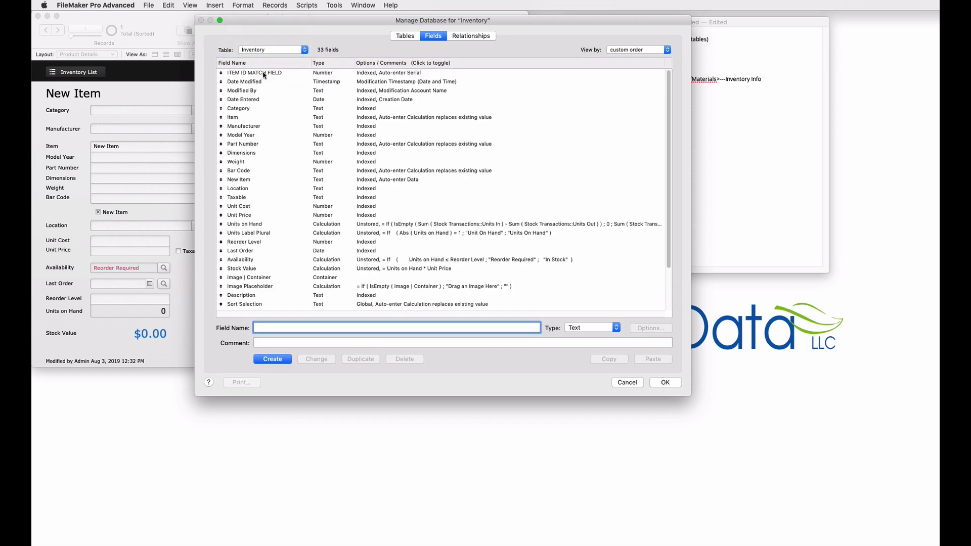
click(263, 74)
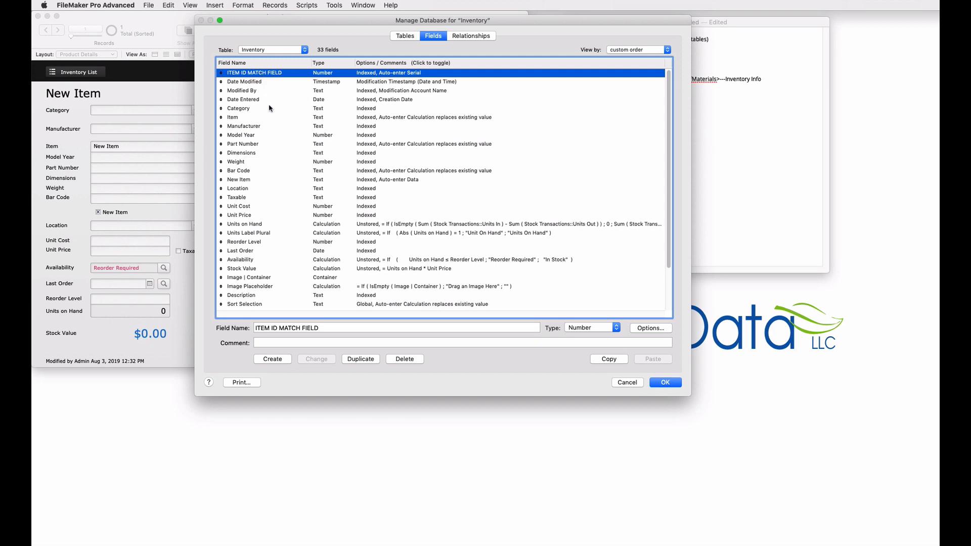
scroll(257, 126, down, 3)
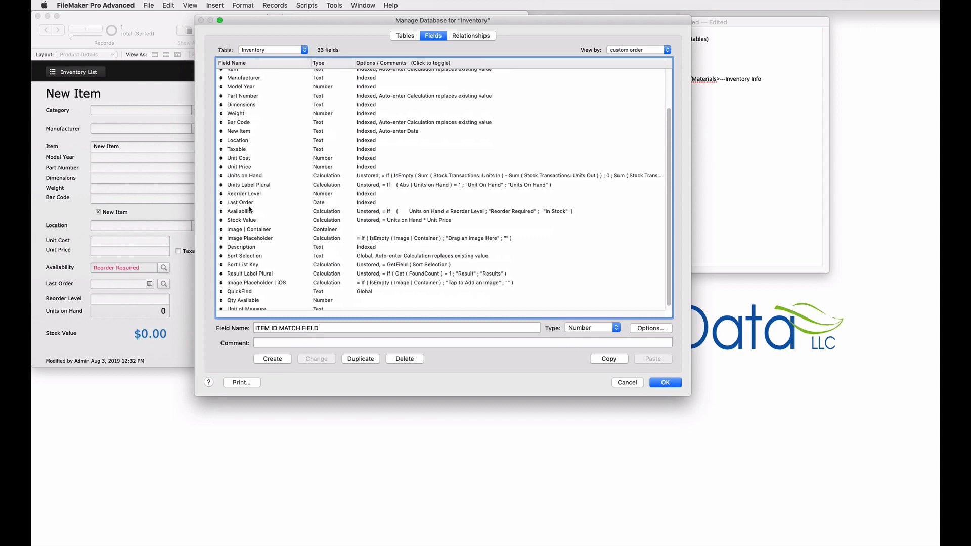
click(626, 383)
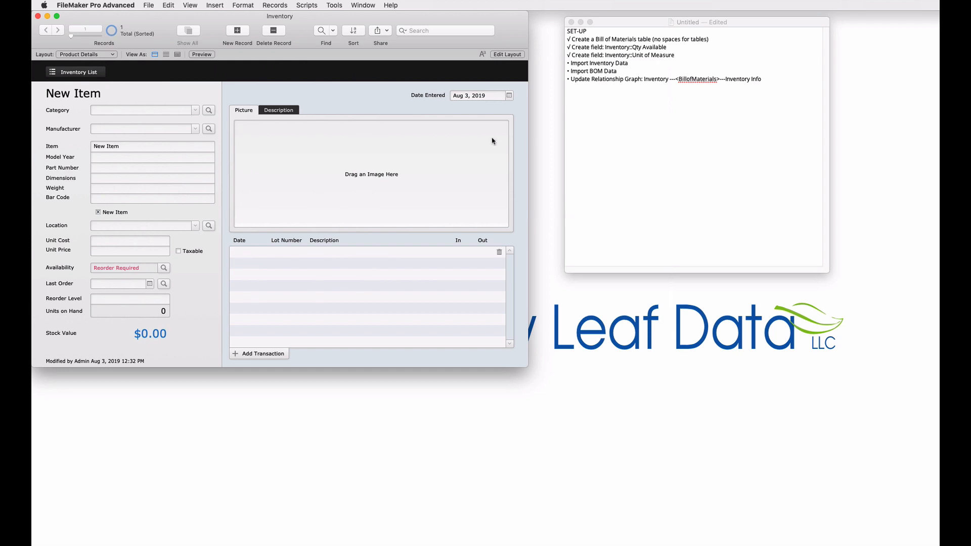
Step: Start a file import of Inventory Data.xlsx into the Inventory table
click(149, 6)
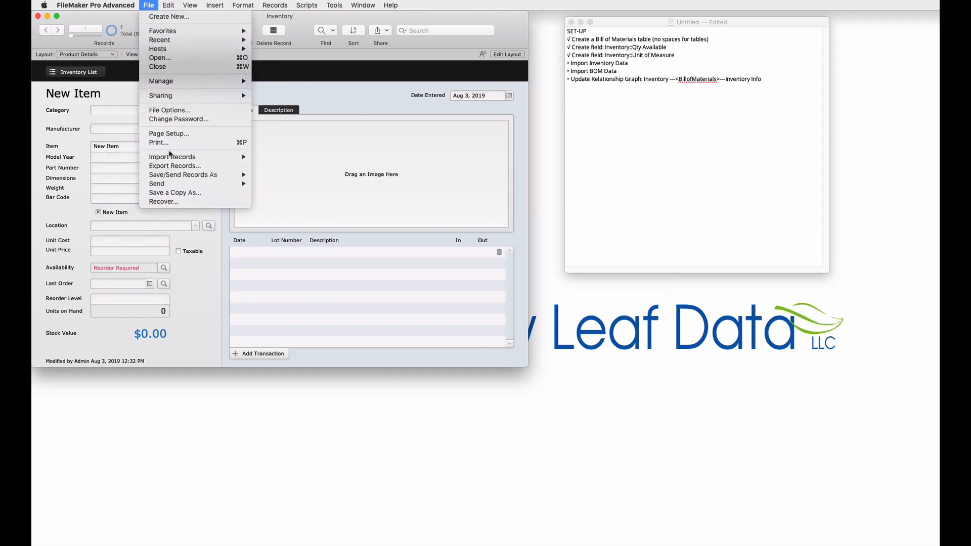
mouse_move(172, 157)
click(273, 160)
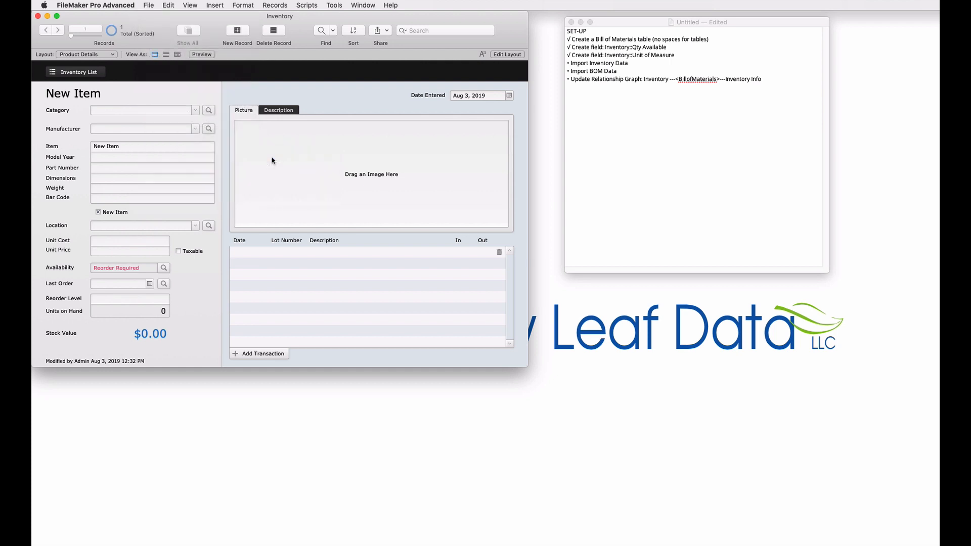
double_click(543, 199)
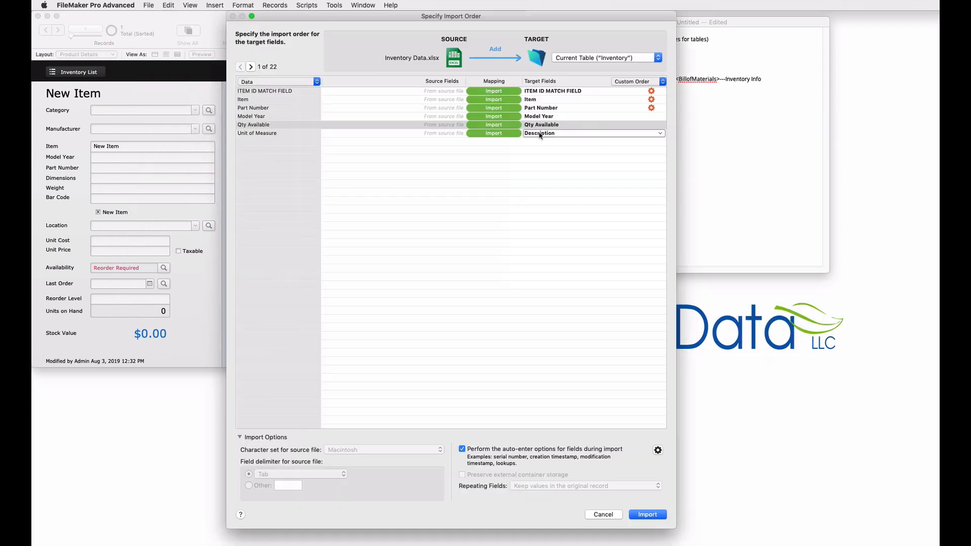
Step: Map the source column Unit of Measure to the Unit of Measure target field, import the inventory records and dismiss the summary
click(536, 133)
text(un)
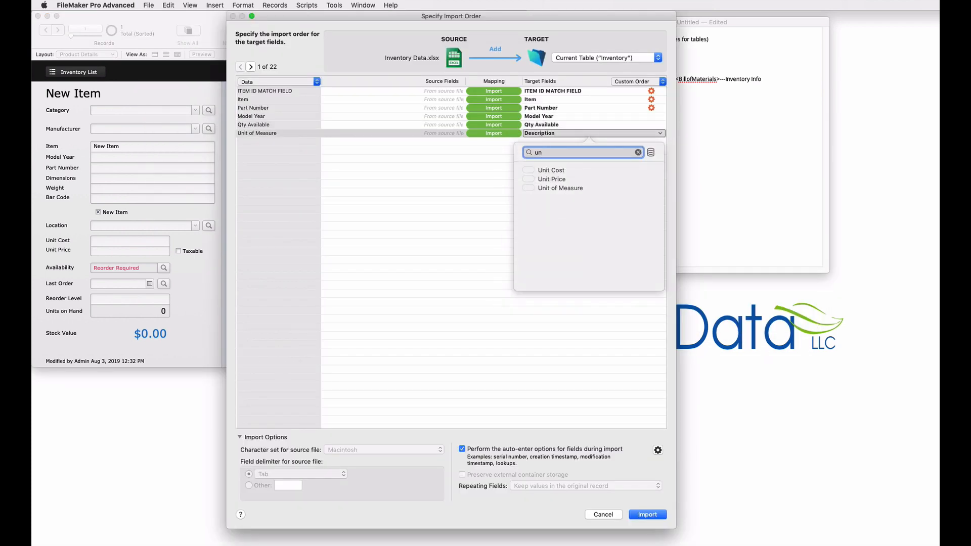
key(Down)
key(Down)
key(Down)
key(Return)
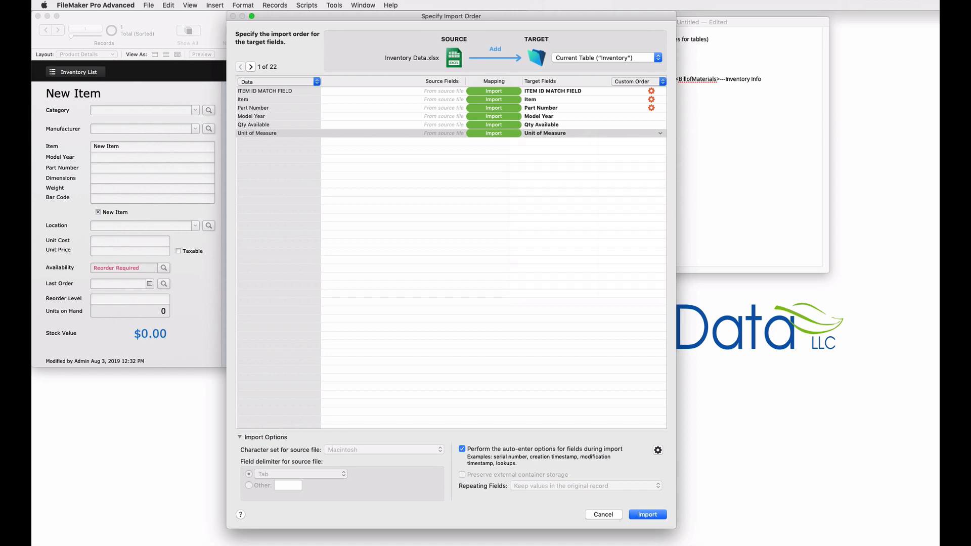
click(638, 515)
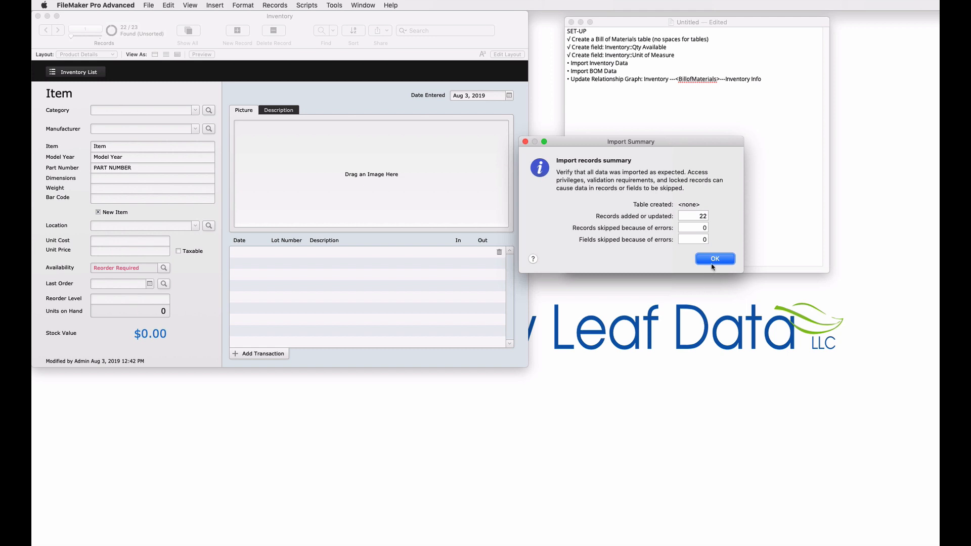
click(713, 258)
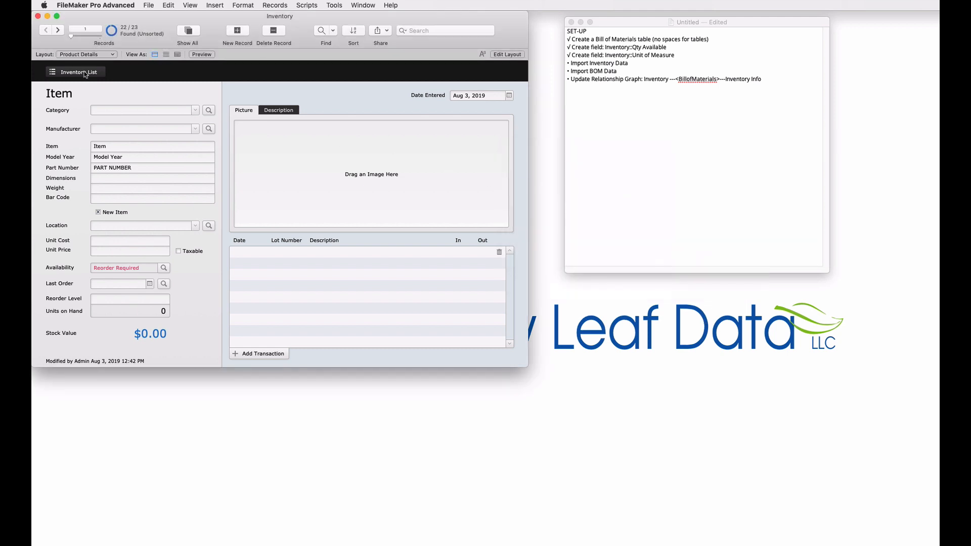
Step: Switch to the BillOfMaterials layout and start a file import of BOM Data.xlsx into its table
click(81, 55)
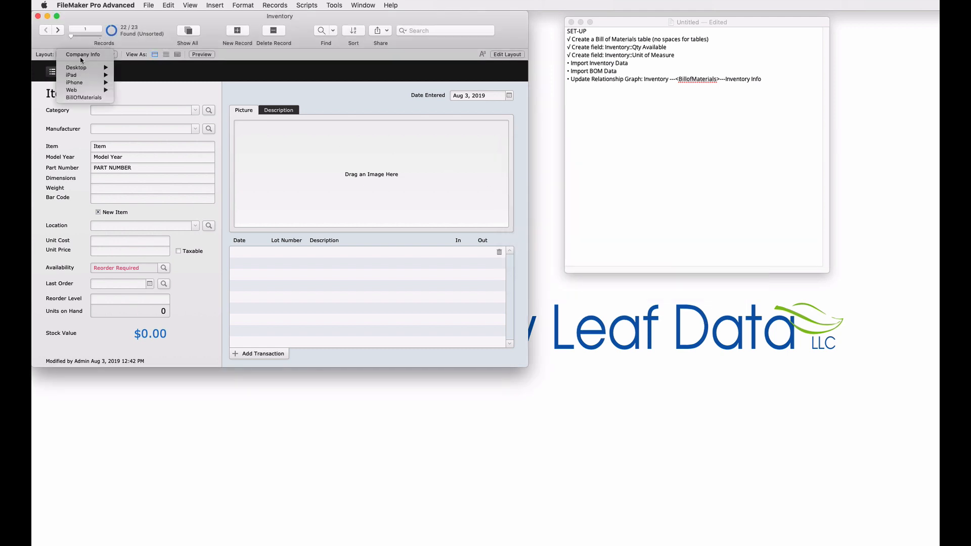
click(84, 98)
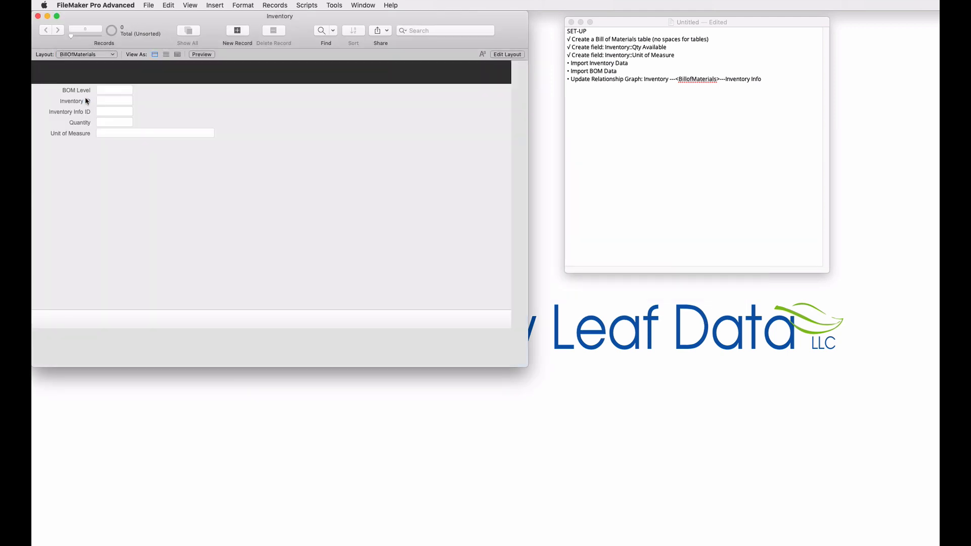
click(147, 4)
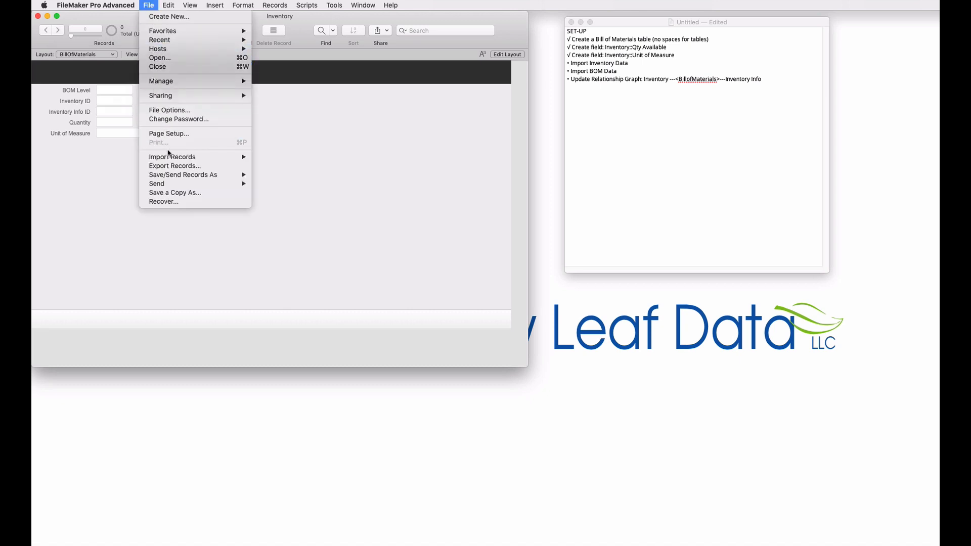
mouse_move(168, 157)
click(268, 157)
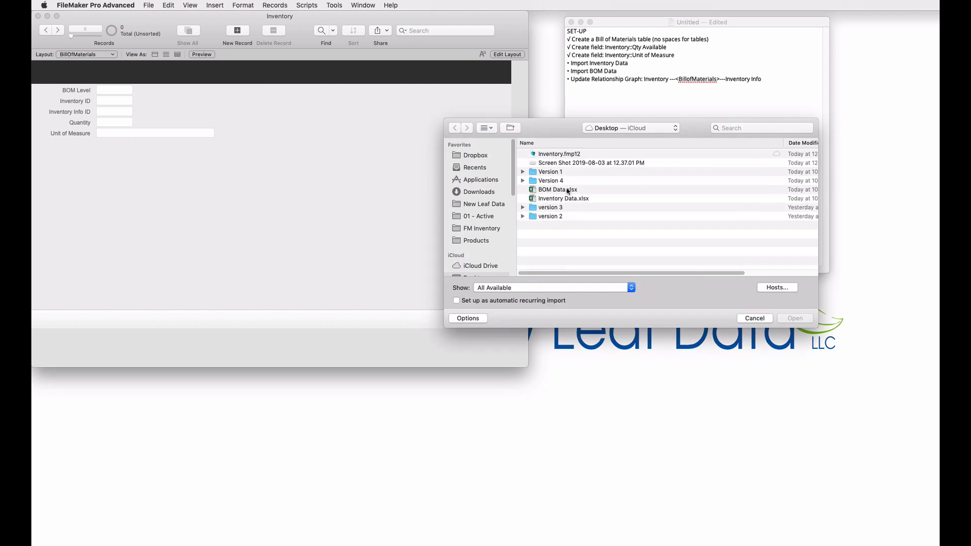
double_click(567, 190)
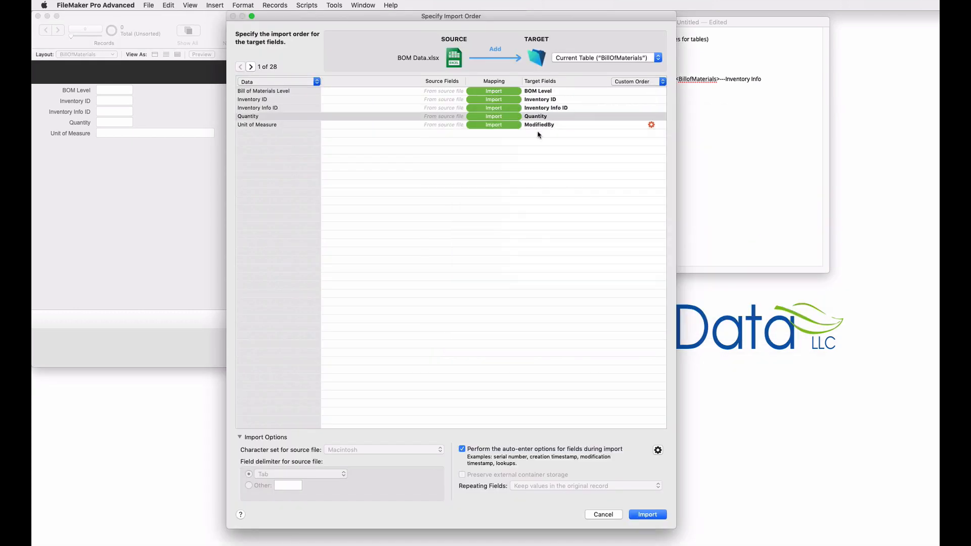
Step: Map the BOM source column Unit of Measure to the Unit of Measure field, import the records and dismiss the summary
click(536, 125)
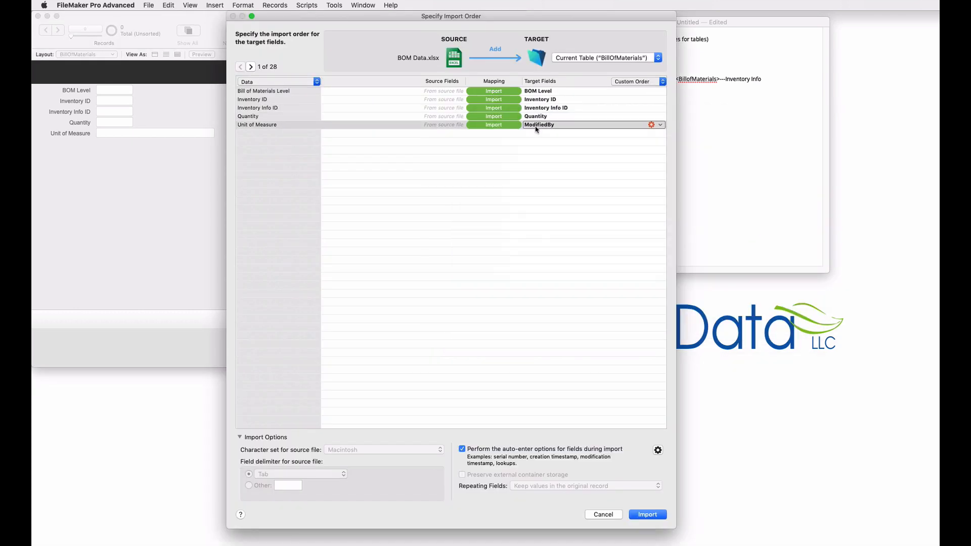
click(553, 197)
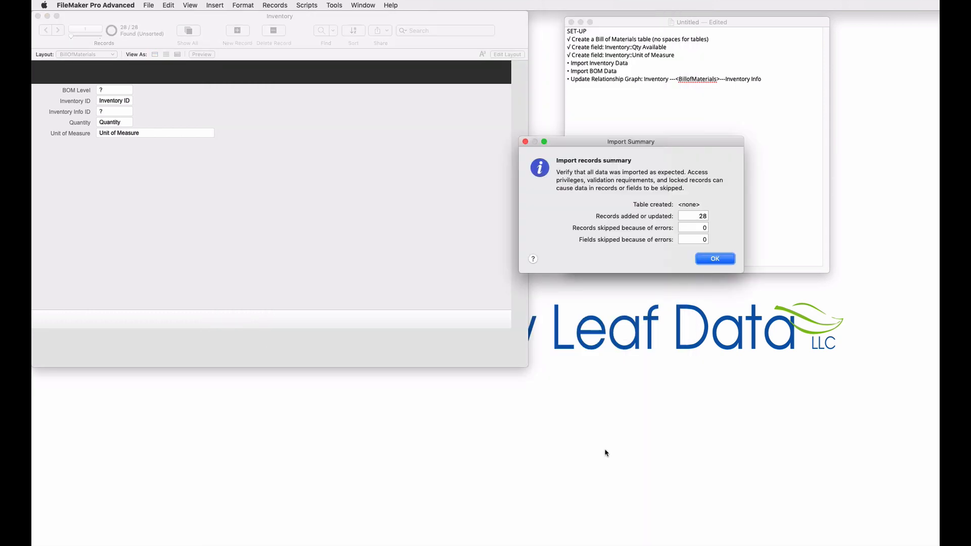
click(639, 515)
click(713, 259)
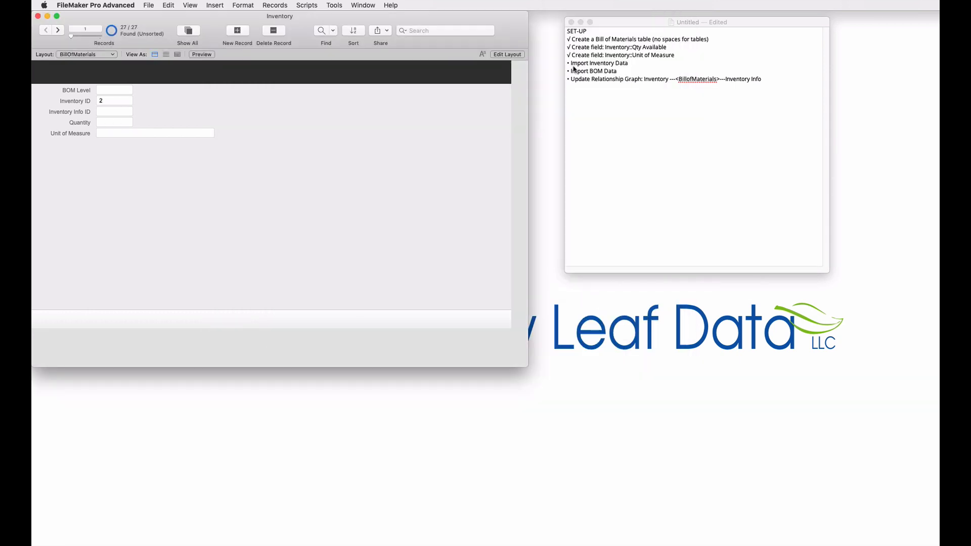
Step: Mark the Import Inventory Data and Import BOM Data items with √ in the TextEdit set-up notes
click(571, 65)
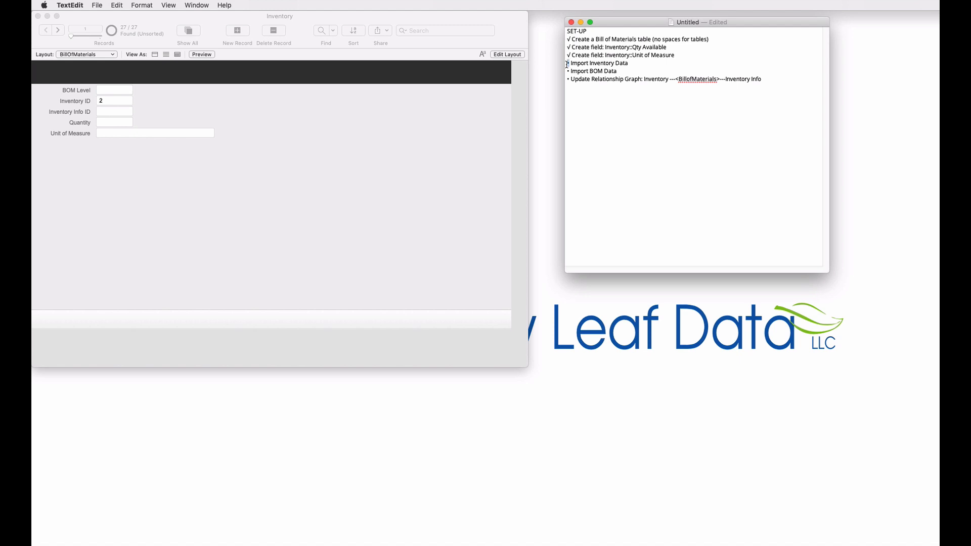
text(√)
text(√)
Step: Return to FileMaker, open the database's relationships graph, move the BillOfMaterials table below Stock Transactions and select the Inventory table
click(479, 113)
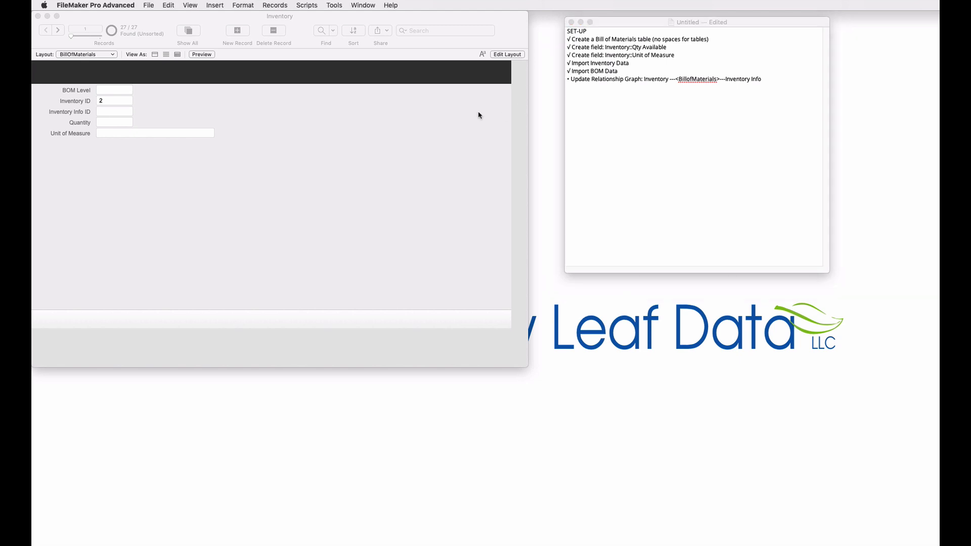
key(super+shift+d)
click(468, 36)
drag(513, 78, 360, 125)
click(284, 101)
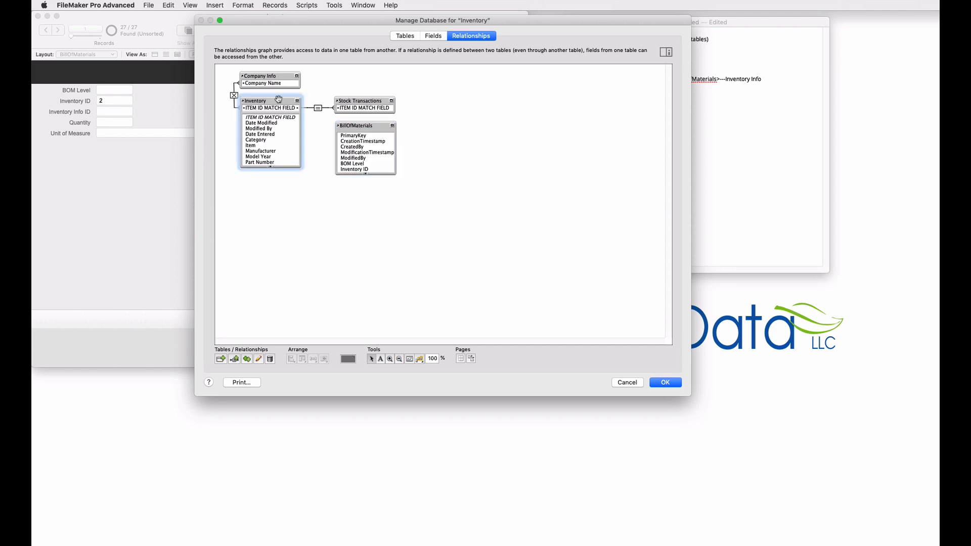
Step: Duplicate the Inventory table, link the original's ITEM ID MATCH FIELD to BillOfMaterials Inventory ID, and Inventory Info ID to the duplicate's ITEM ID MATCH FIELD
key(super+d)
drag(289, 113, 491, 119)
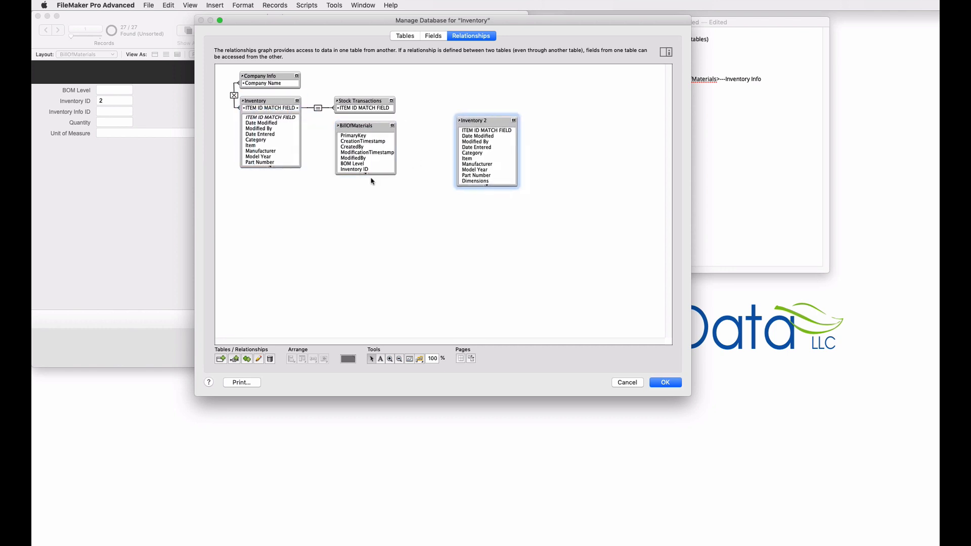
drag(351, 170, 507, 133)
double_click(427, 130)
click(752, 183)
drag(828, 70, 681, 27)
click(790, 305)
click(792, 445)
Step: Rename the duplicated Inventory table in the relationships graph to Inventory_info
double_click(477, 121)
key(BackSpace)
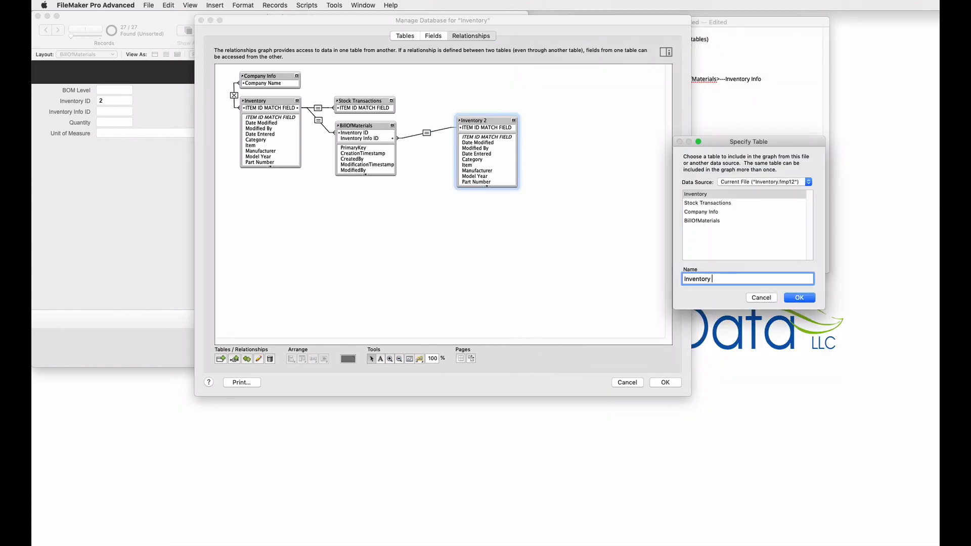
text(_info)
click(801, 300)
Step: Collapse Inventory_info, BillOfMaterials and Inventory to their match fields, align BillOfMaterials with Inventory_info and save the database changes
click(513, 121)
click(392, 126)
click(297, 100)
click(364, 126)
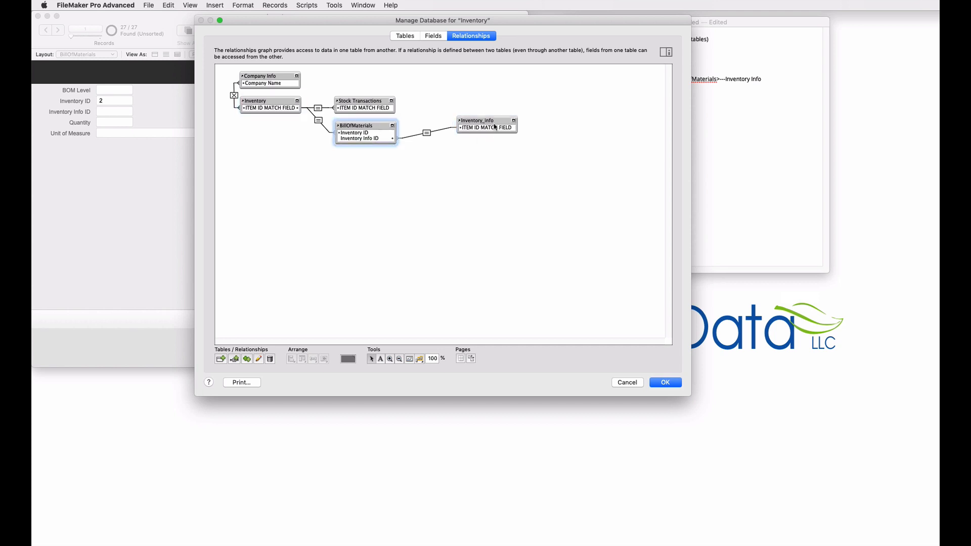
shift+click(480, 120)
click(302, 359)
click(322, 386)
click(662, 382)
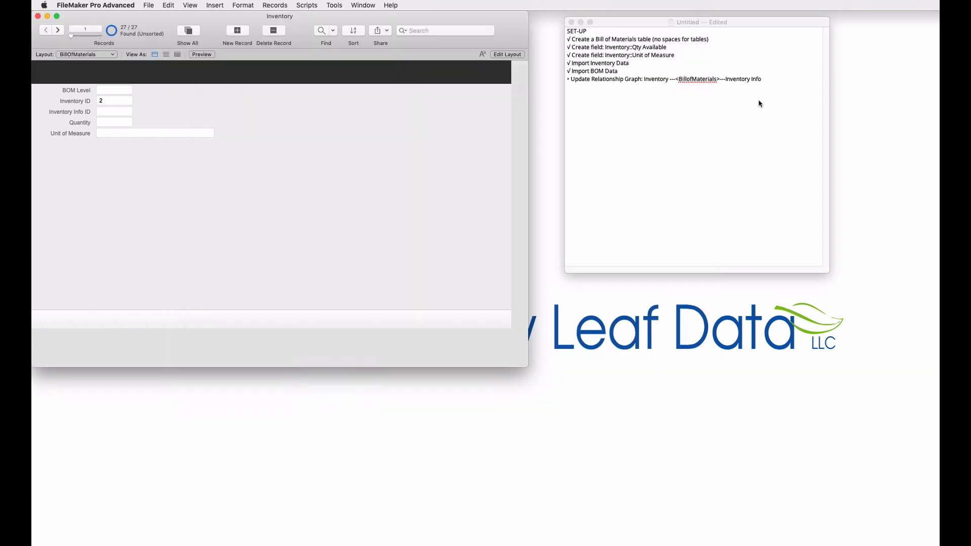
Step: Mark the Update Relationship Graph item with √ in the TextEdit set-up notes and close the document without keeping it
click(568, 81)
text(√)
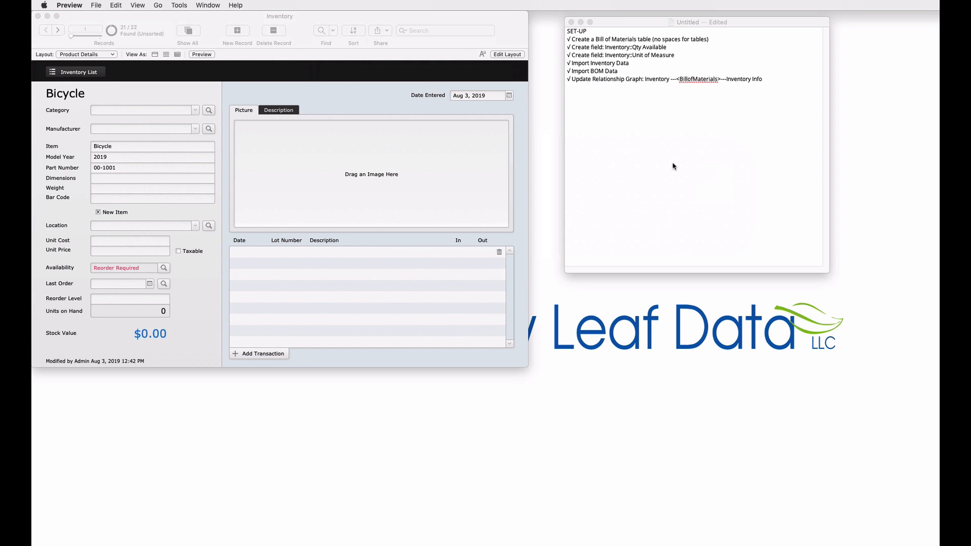
click(571, 24)
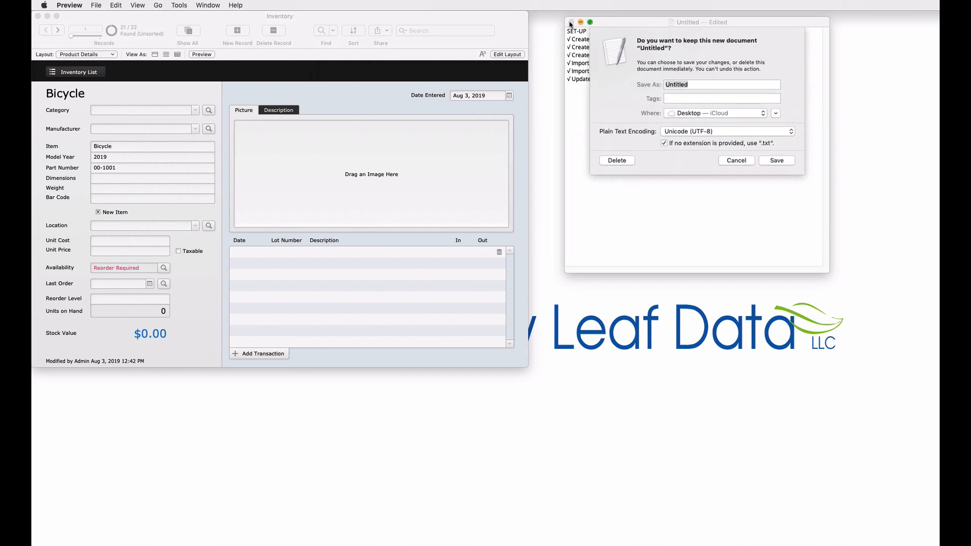
click(617, 161)
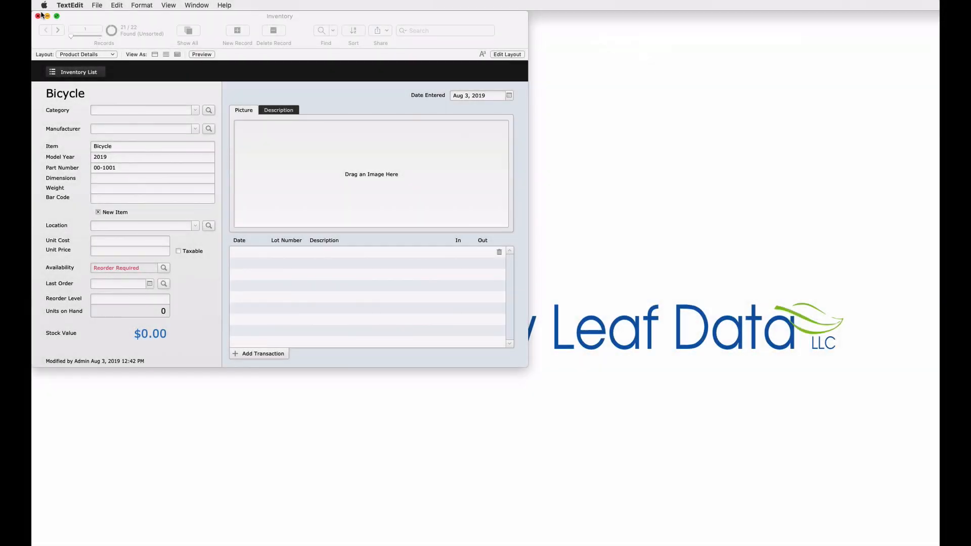
Step: Close the Inventory database, duplicate Inventory.fmp12 on the desktop and move the original file out of view
click(38, 16)
drag(398, 92, 228, 87)
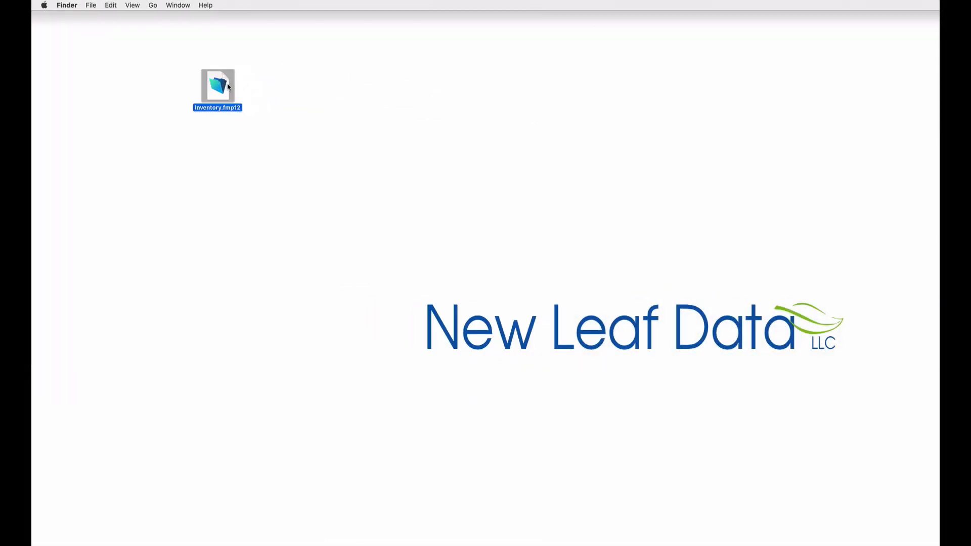
key(super+o)
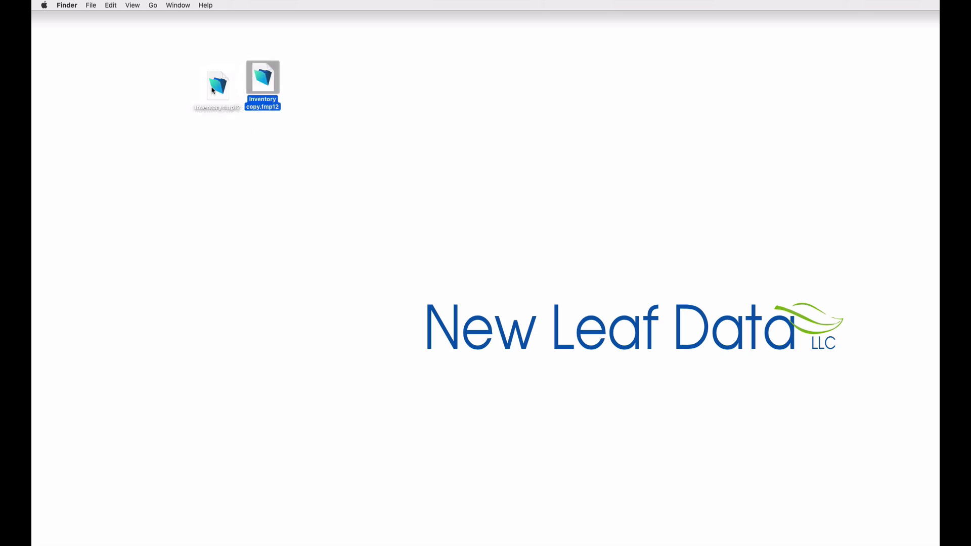
double_click(212, 90)
drag(218, 86, 939, 177)
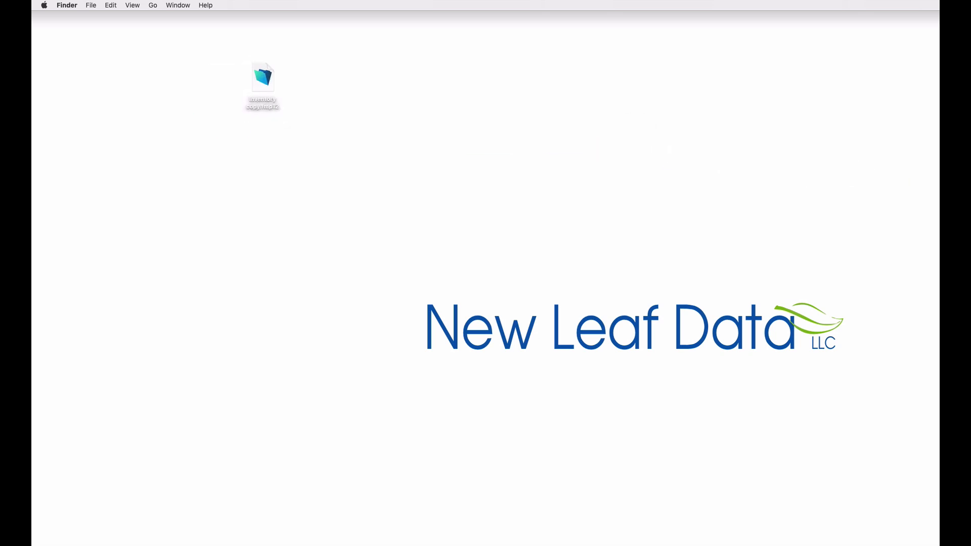
Step: Duplicate BOM Tree Basic.fmp12 in the Products folder, move the copy to the desktop and close the folder window
drag(939, 116, 443, 71)
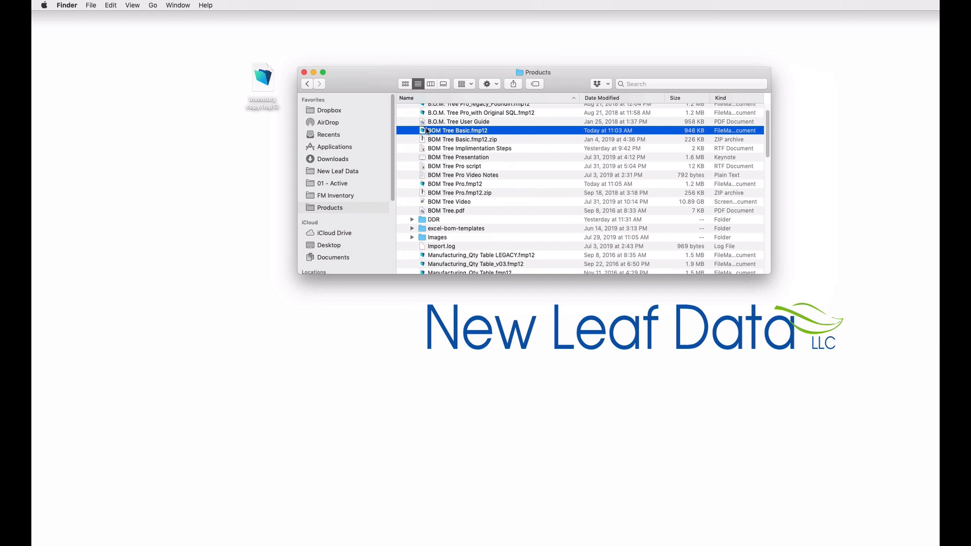
key(super+d)
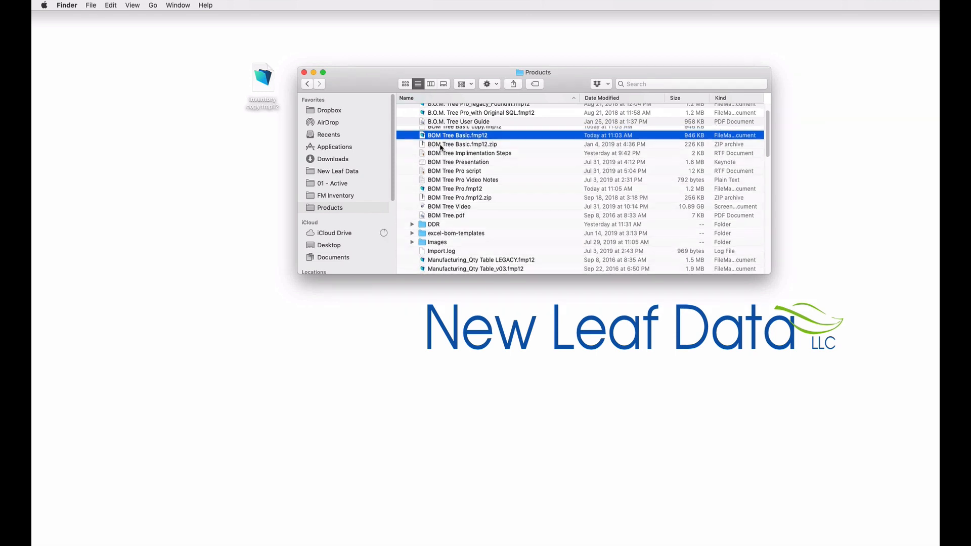
drag(423, 131, 183, 149)
click(304, 72)
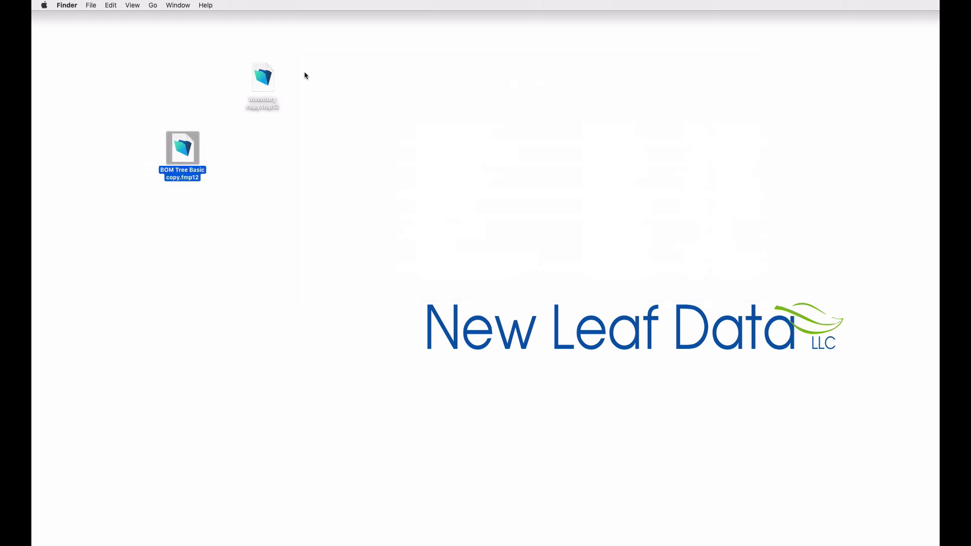
Step: Open the BOM Tree Basic copy and Inventory copy databases side by side, with the Bicycle record and the TextEdit STEPS notes in view
double_click(179, 153)
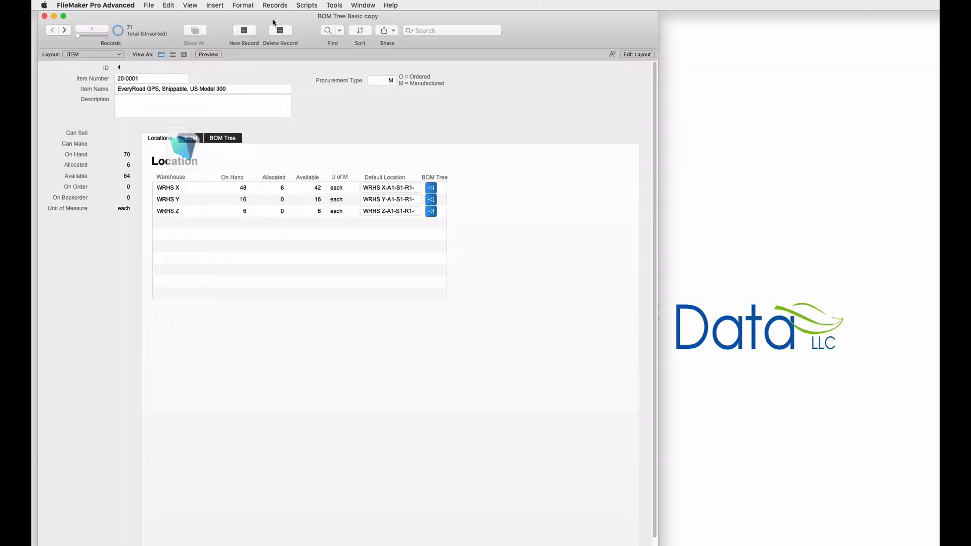
drag(273, 21, 608, 26)
double_click(268, 86)
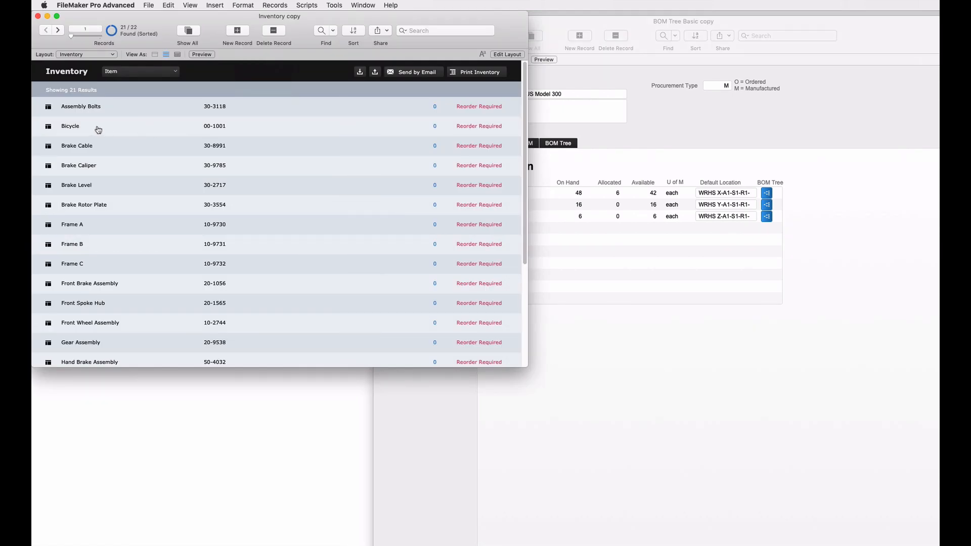
click(99, 129)
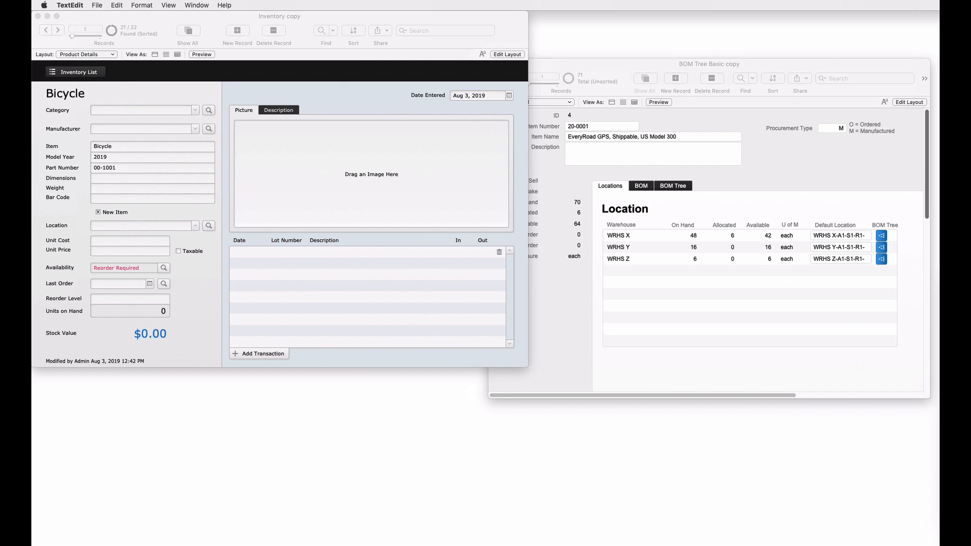
drag(939, 252, 523, 361)
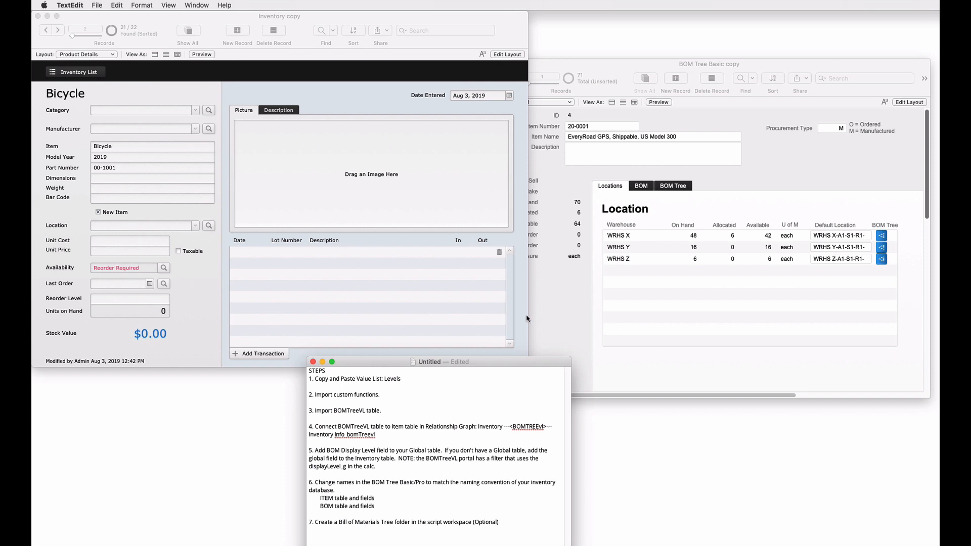
Step: Copy the Levels value list from the BOM Tree Basic copy database and leave its value list manager
click(555, 313)
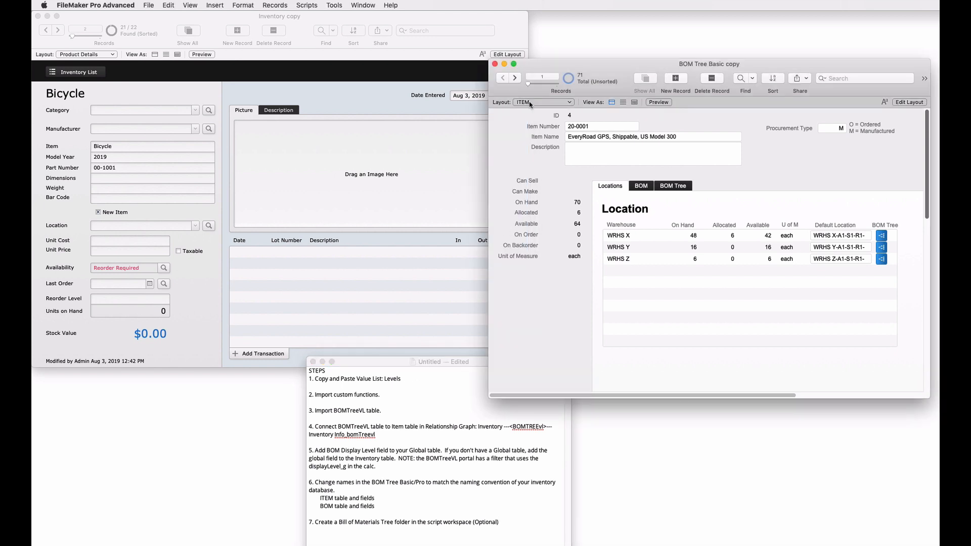
click(148, 5)
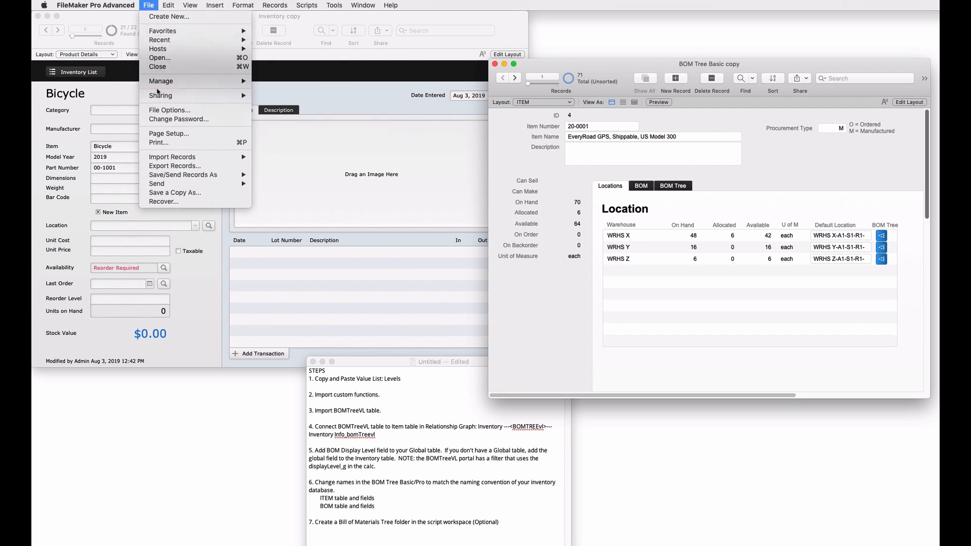
mouse_move(162, 80)
click(266, 99)
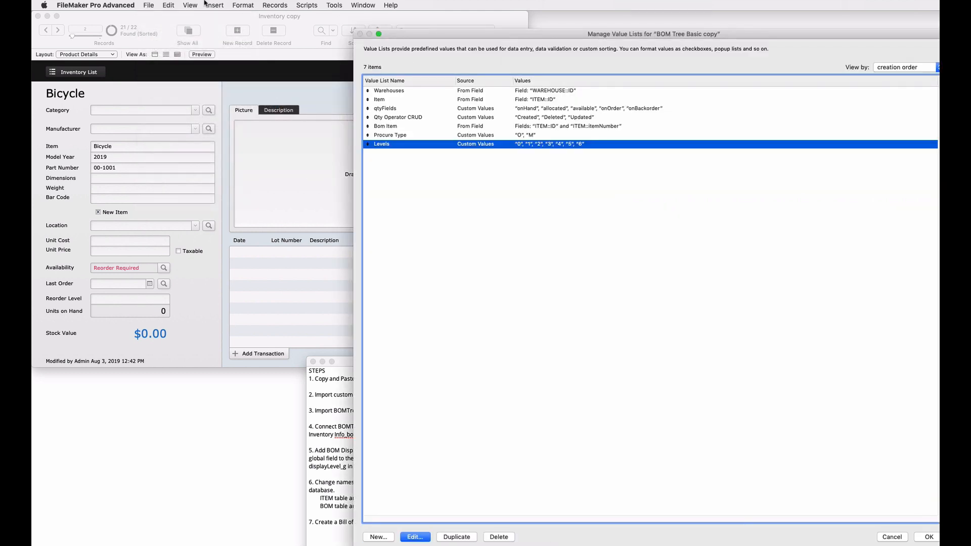
click(237, 6)
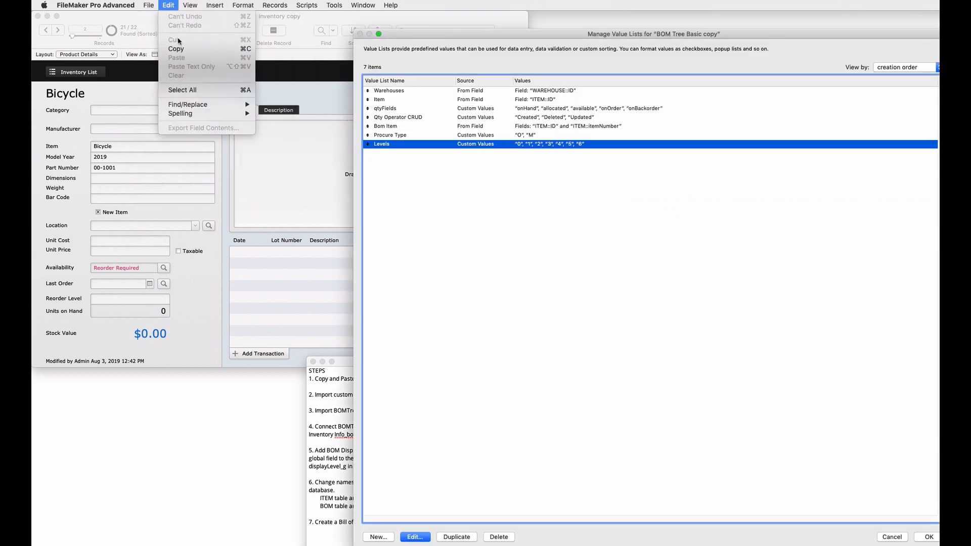
click(176, 49)
click(887, 538)
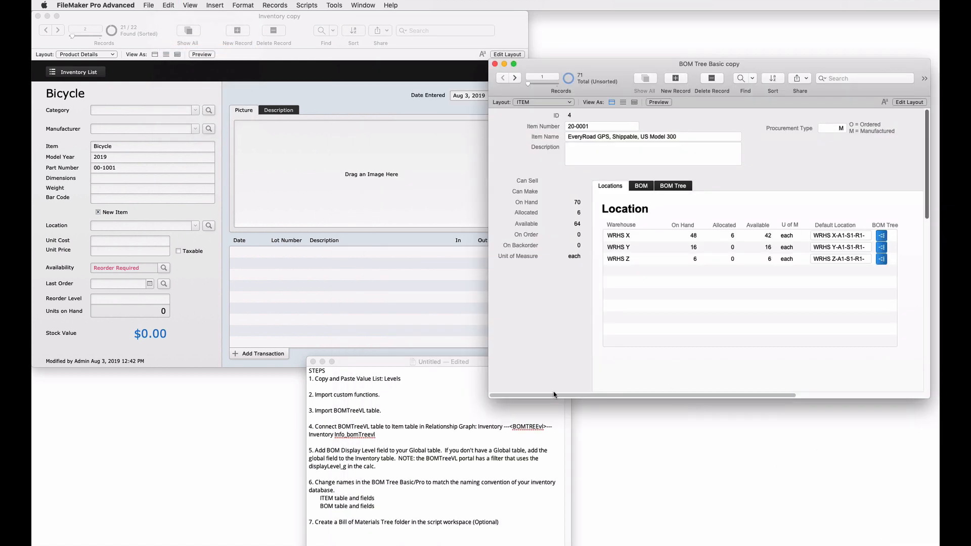
Step: Paste the Levels value list into the Inventory copy database's value lists and save the change
click(245, 313)
click(149, 5)
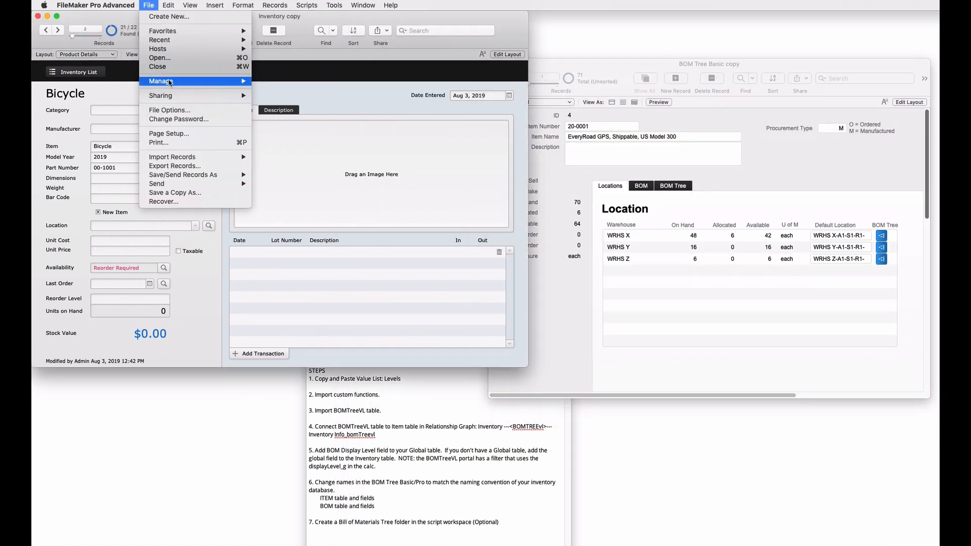
mouse_move(170, 82)
click(276, 103)
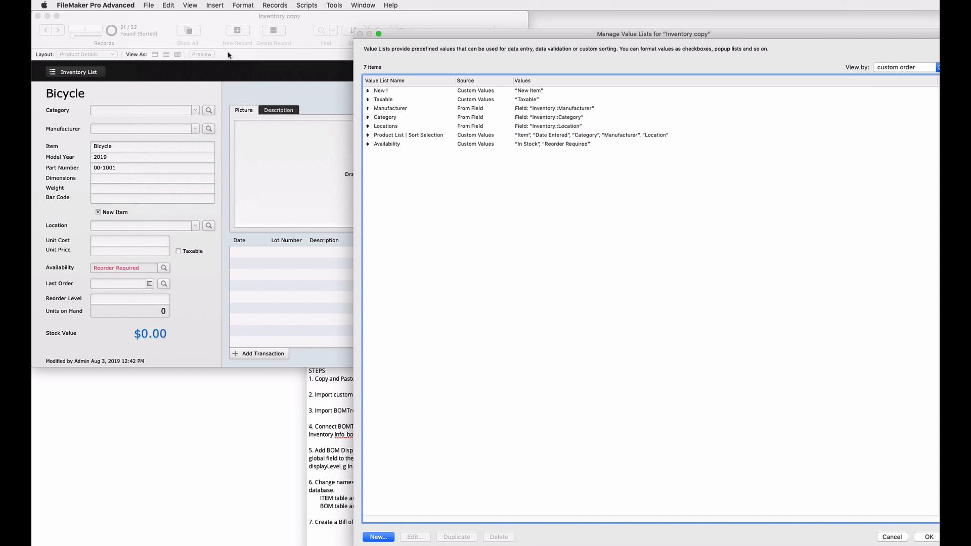
click(173, 5)
click(178, 58)
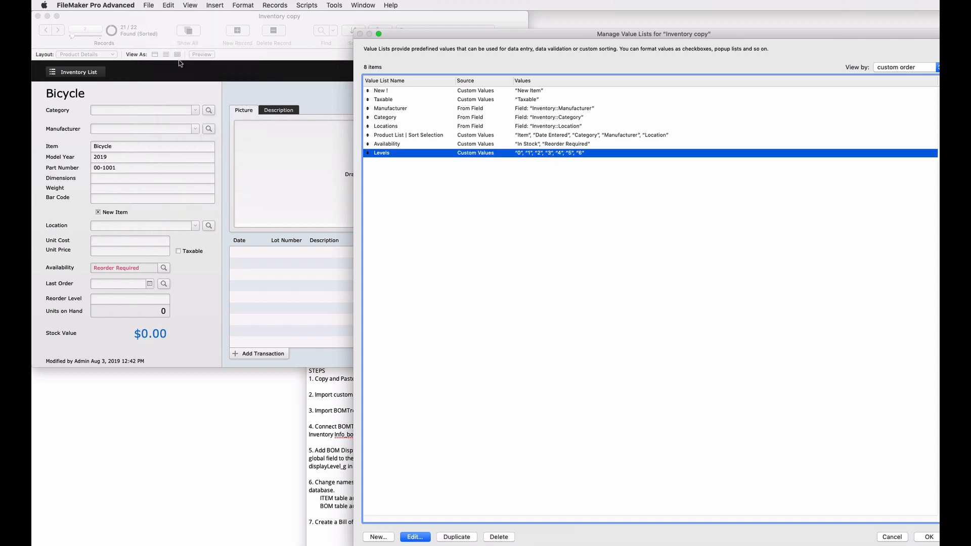
click(929, 537)
Step: Mark step 1, Copy and Paste Value List: Levels, with √ in the TextEdit notes and return to the Inventory copy database
click(348, 406)
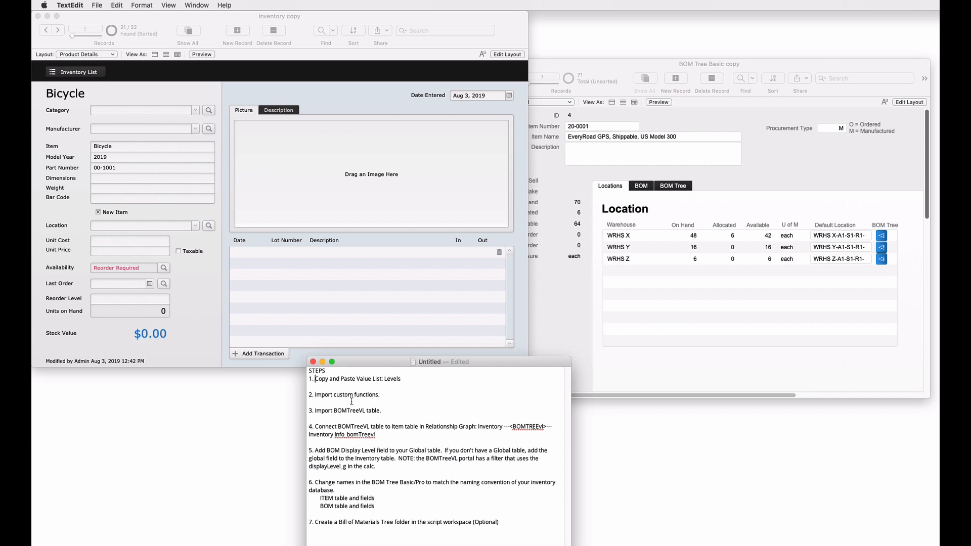
text(√)
click(365, 236)
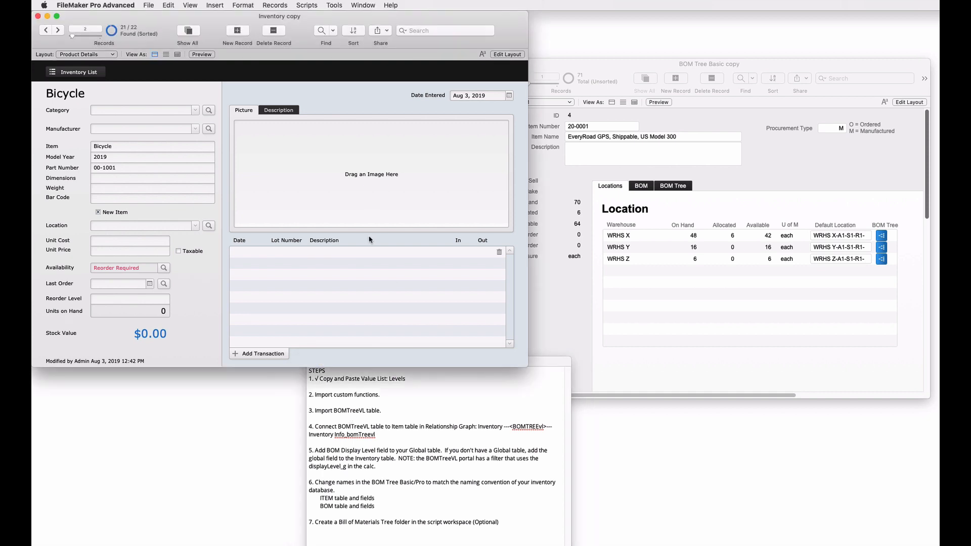
Step: Start a custom function import into Inventory copy, using BOM Tree Basic copy.fmp12 as the source file
click(149, 5)
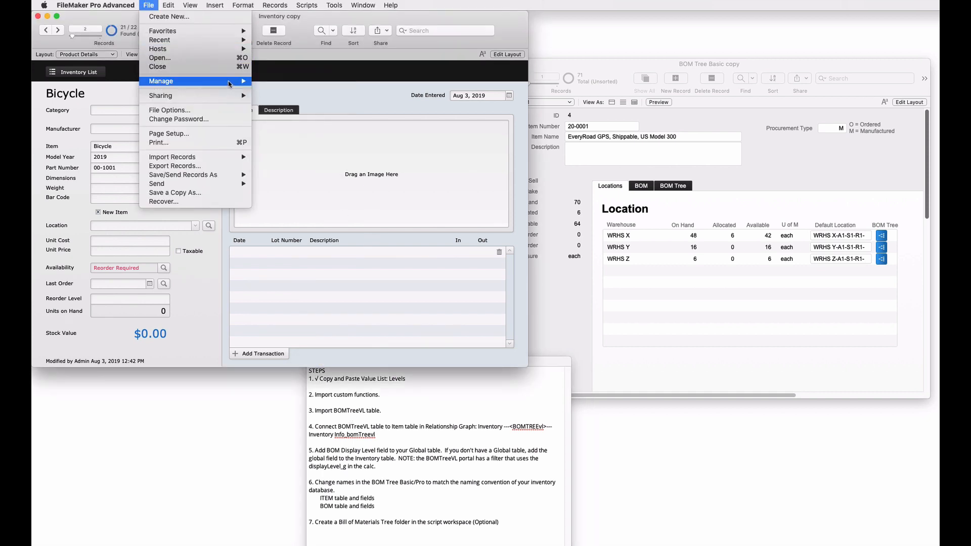
mouse_move(213, 81)
click(284, 143)
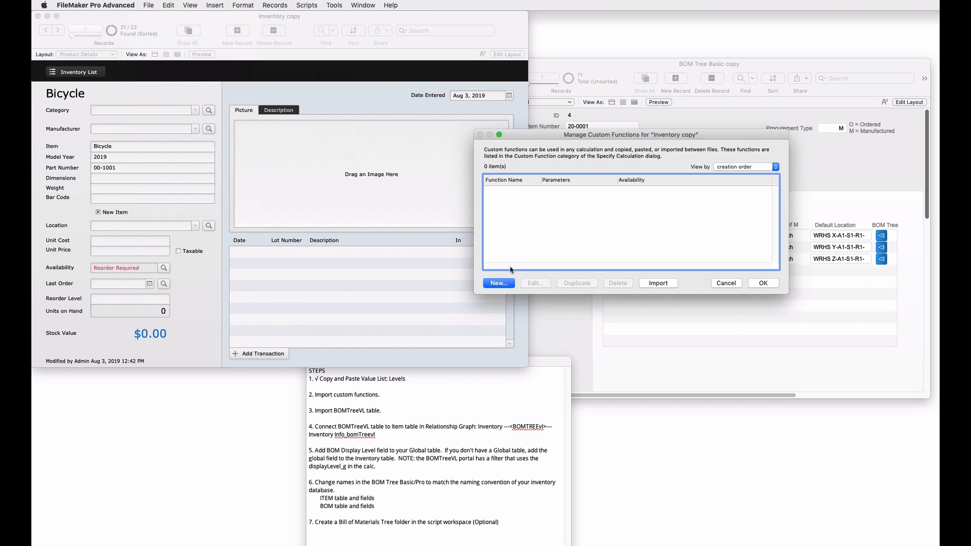
click(653, 287)
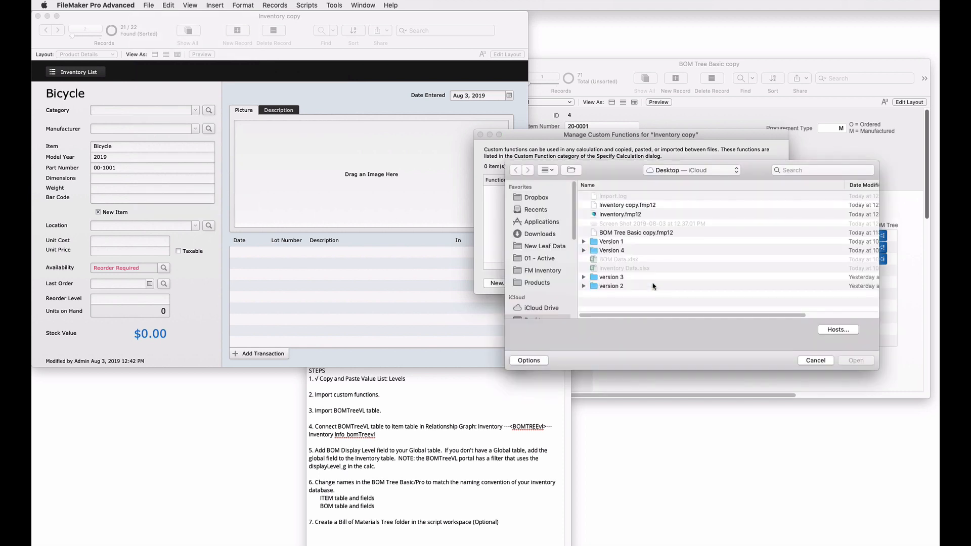
click(639, 232)
double_click(639, 232)
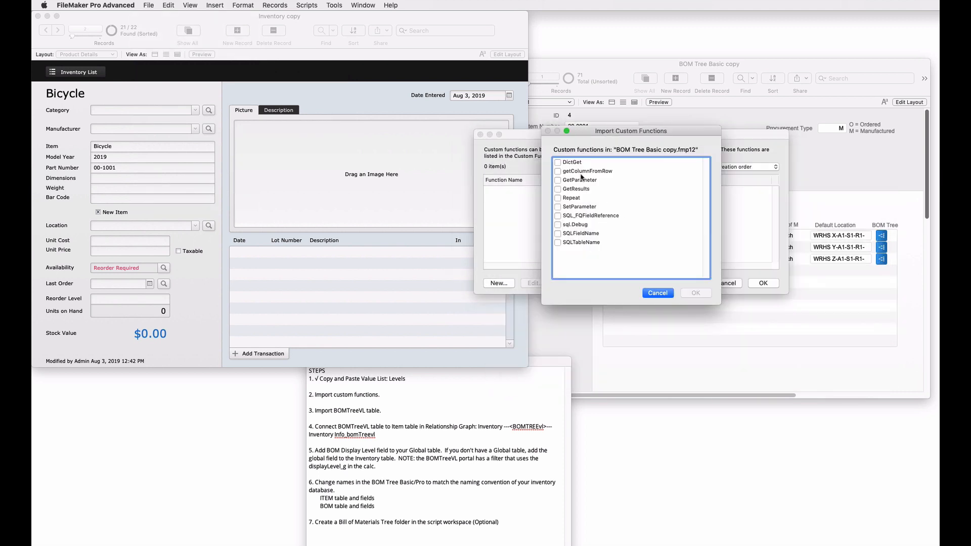
Step: Import all the listed custom functions, from DictGet through SQLTableName, and save them in the database
click(574, 162)
shift+click(586, 243)
click(559, 217)
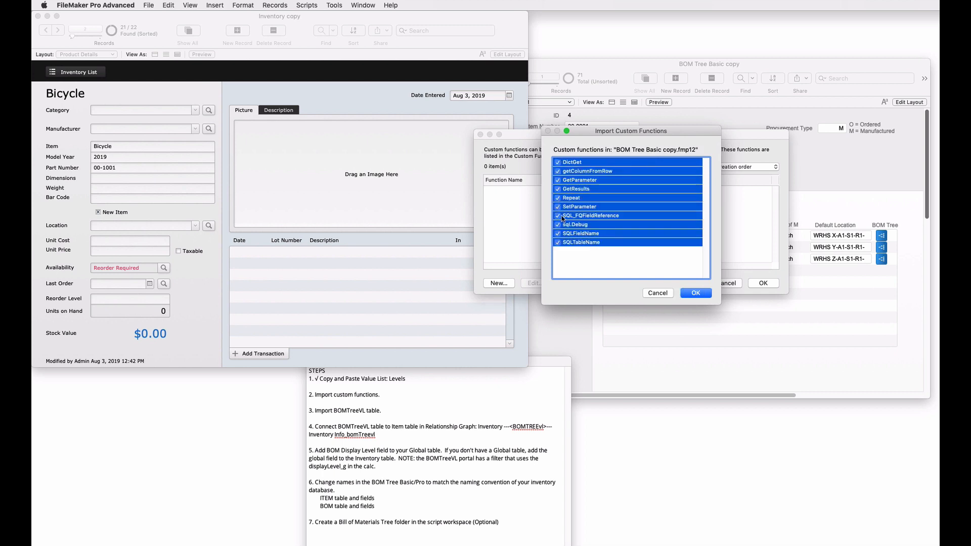
click(683, 294)
click(715, 261)
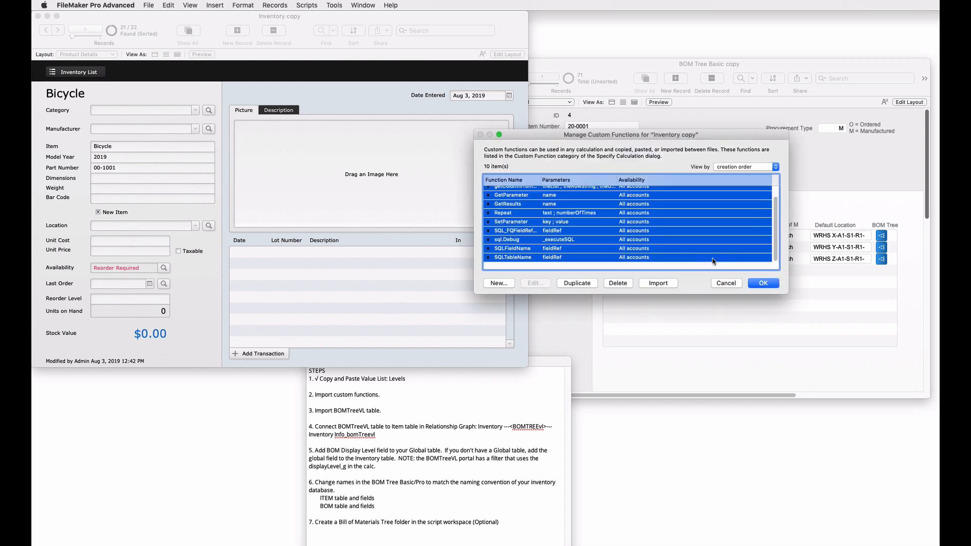
click(765, 284)
Step: Mark step 2, Import custom functions, with √ in the TextEdit notes and switch back to the Inventory copy database
click(315, 394)
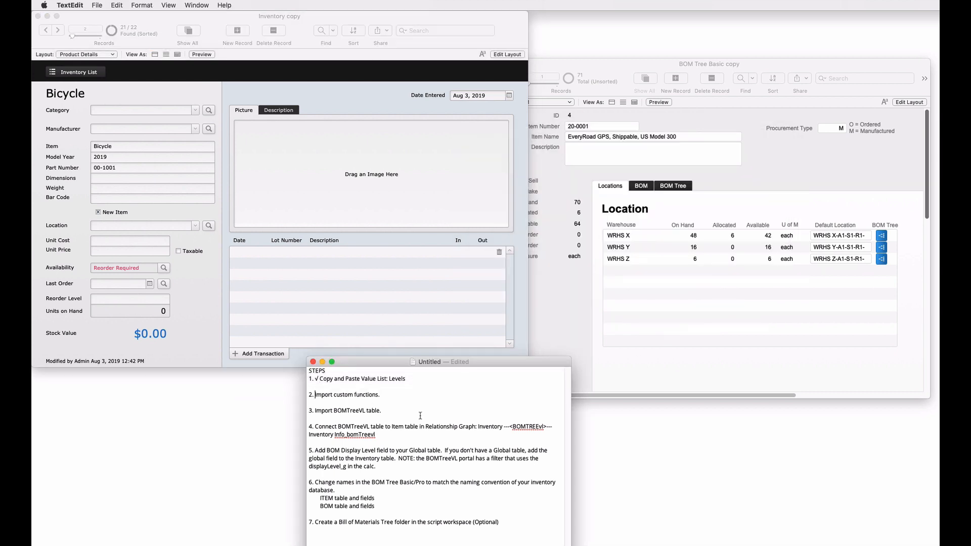
text(√)
click(511, 293)
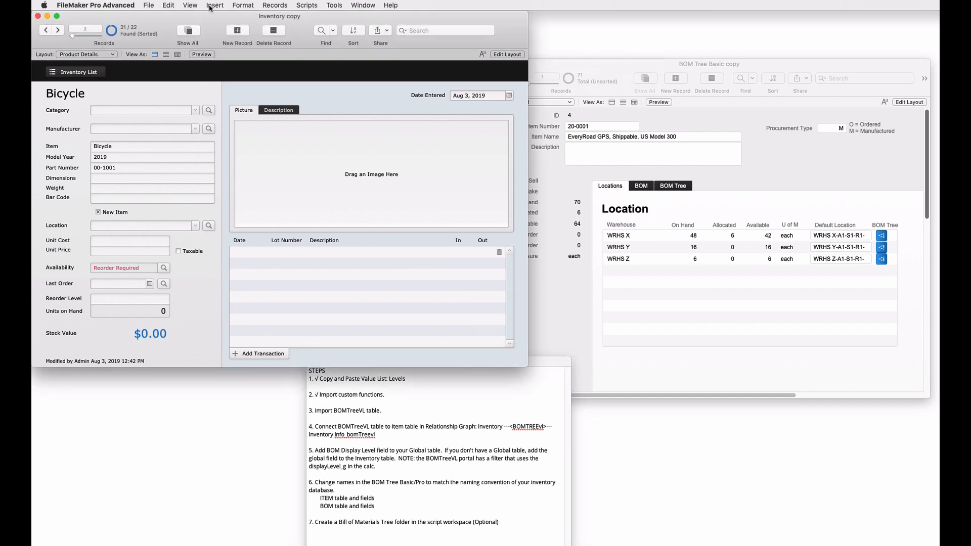
Step: Start a record import into Inventory copy, showing all available file types and using BOM Tree Basic copy.fmp12 as the source
click(148, 5)
mouse_move(177, 157)
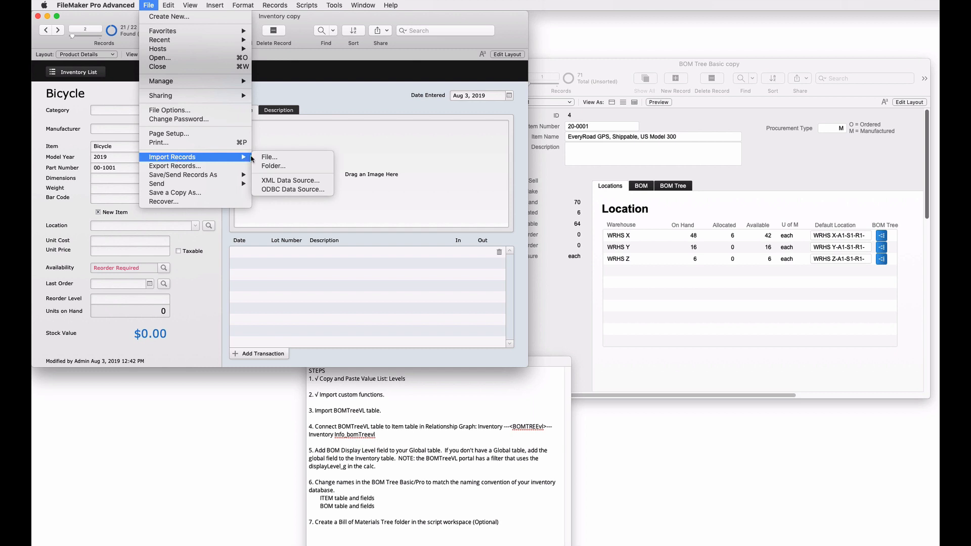
click(273, 158)
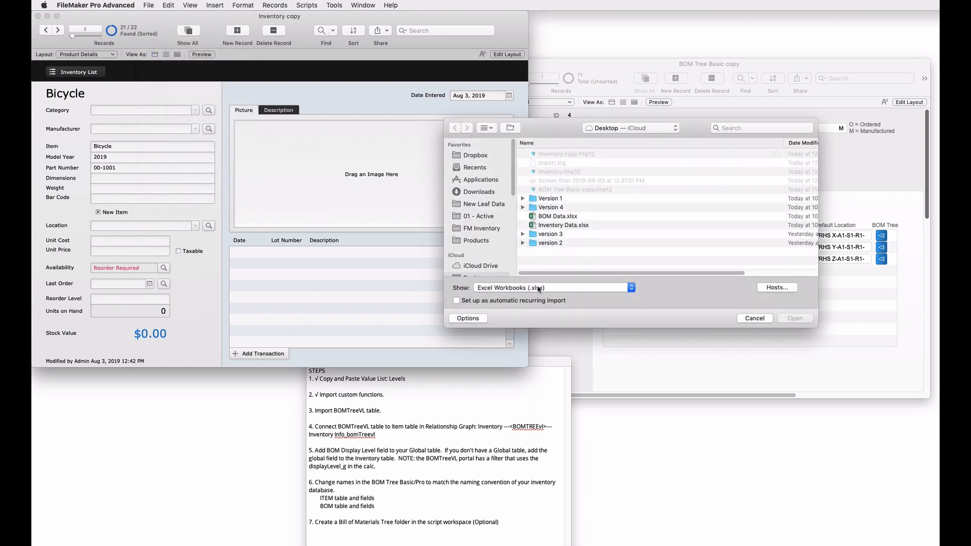
click(539, 288)
click(541, 236)
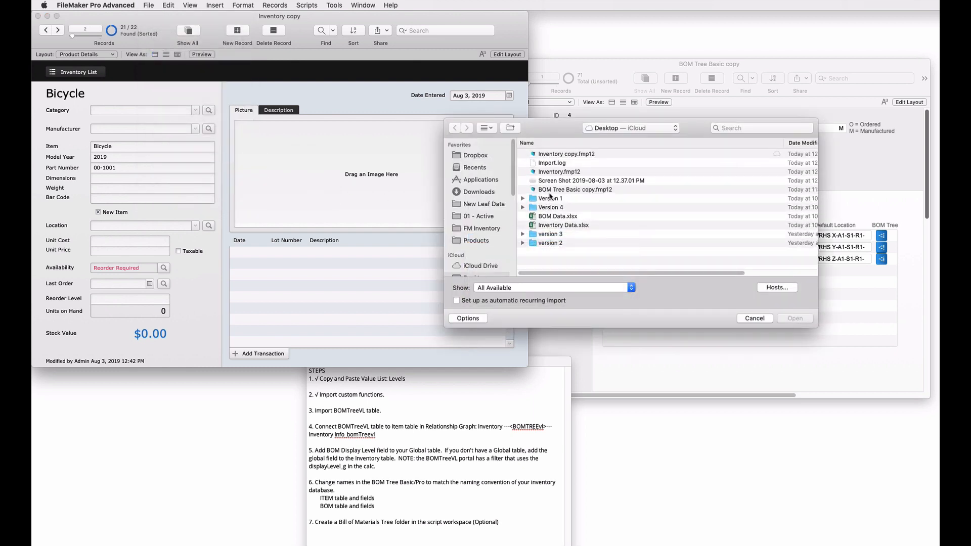
double_click(550, 191)
Step: Import the BOMTREEvl source table into a new table named BOMTREEvl and dismiss the import summary
click(397, 58)
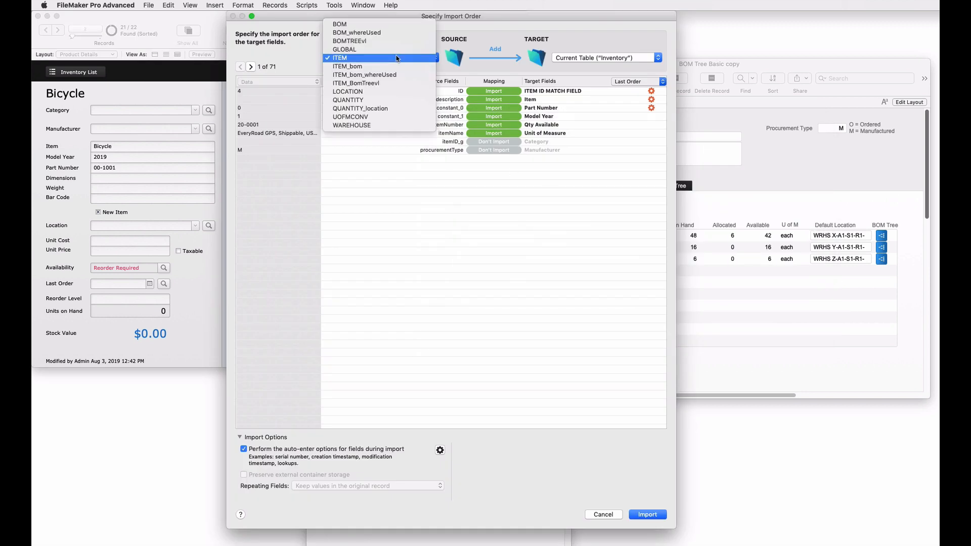
click(386, 41)
click(599, 58)
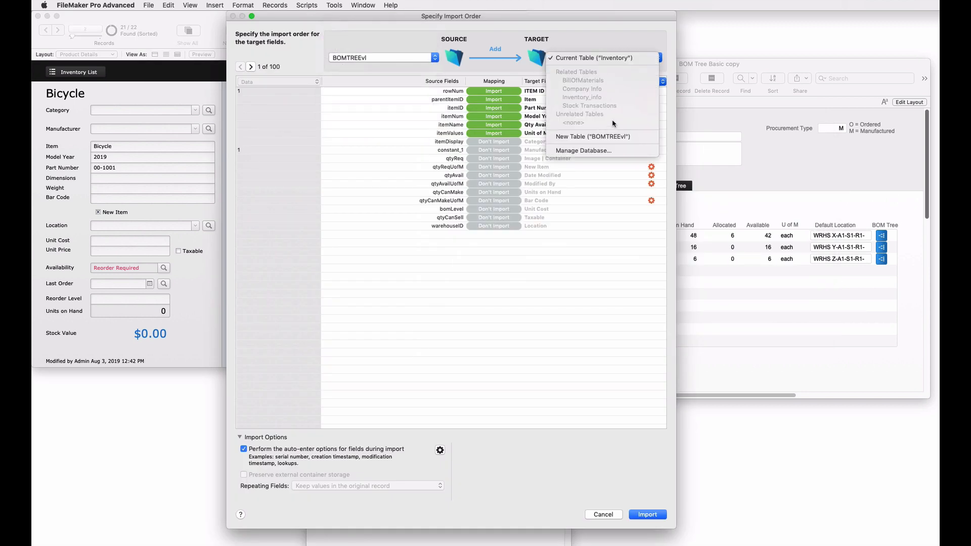
click(612, 137)
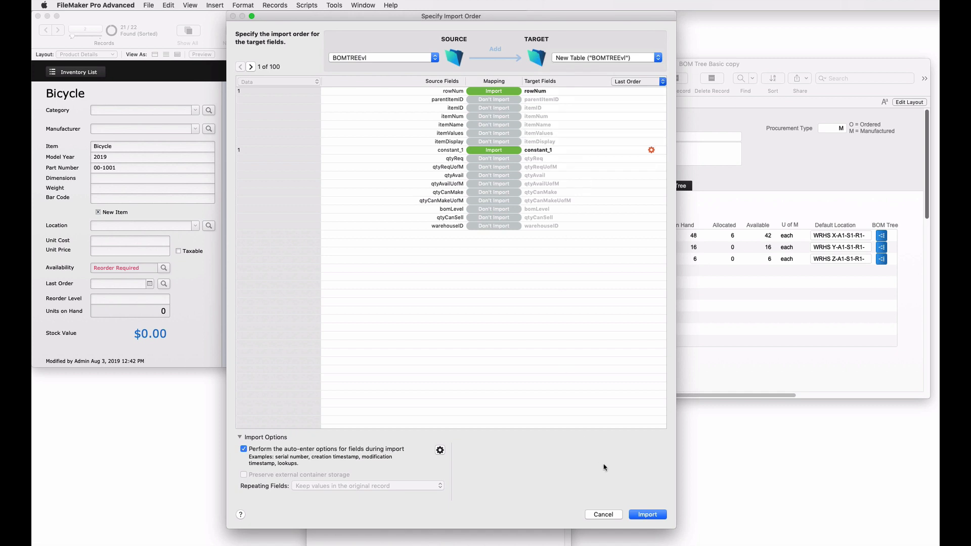
click(648, 514)
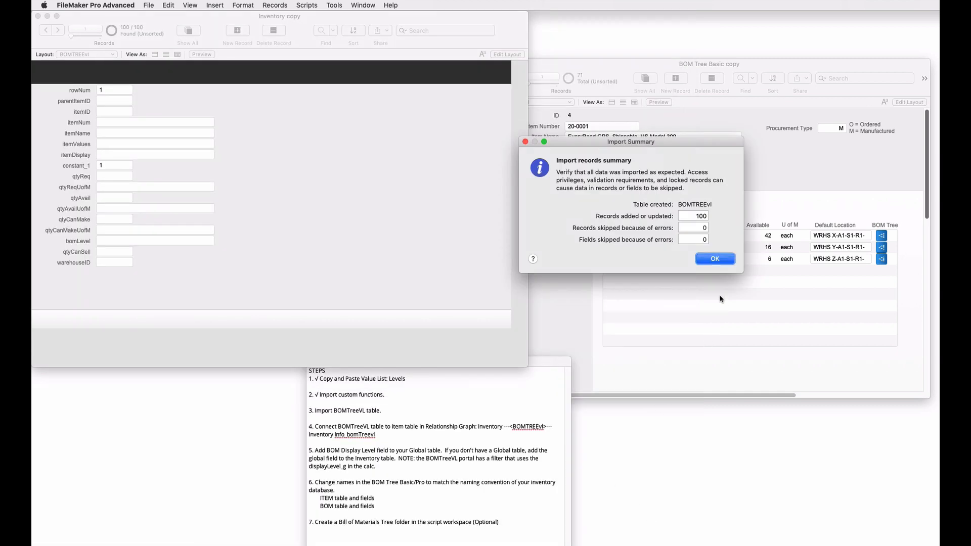
click(715, 259)
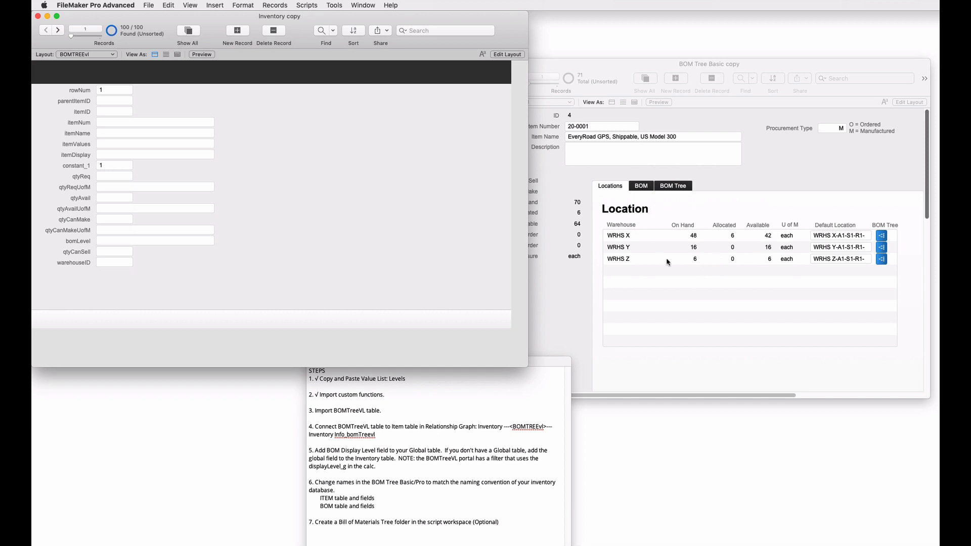
Step: Mark step 3, Import BOMTreeVL table, with √ in the TextEdit notes and return to the Inventory copy database
click(320, 410)
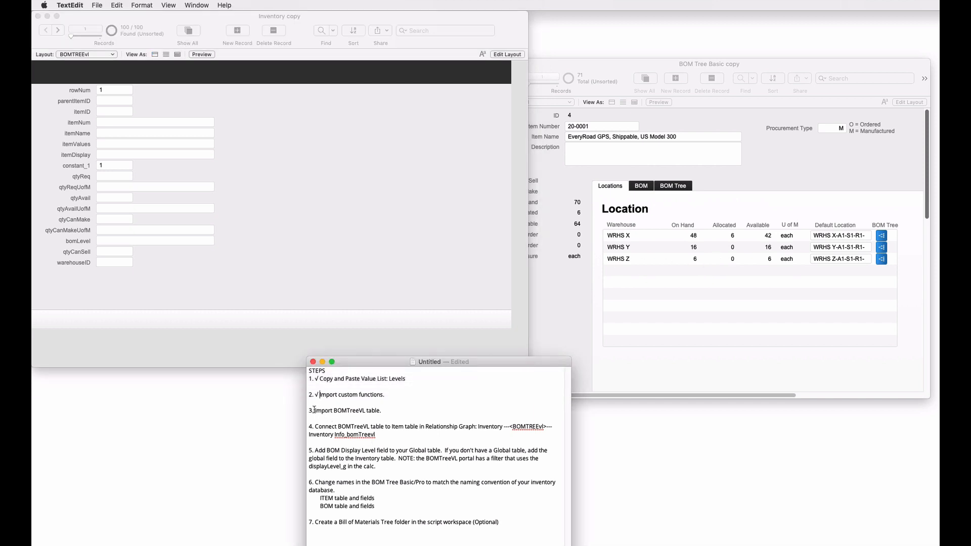
text(√)
click(420, 285)
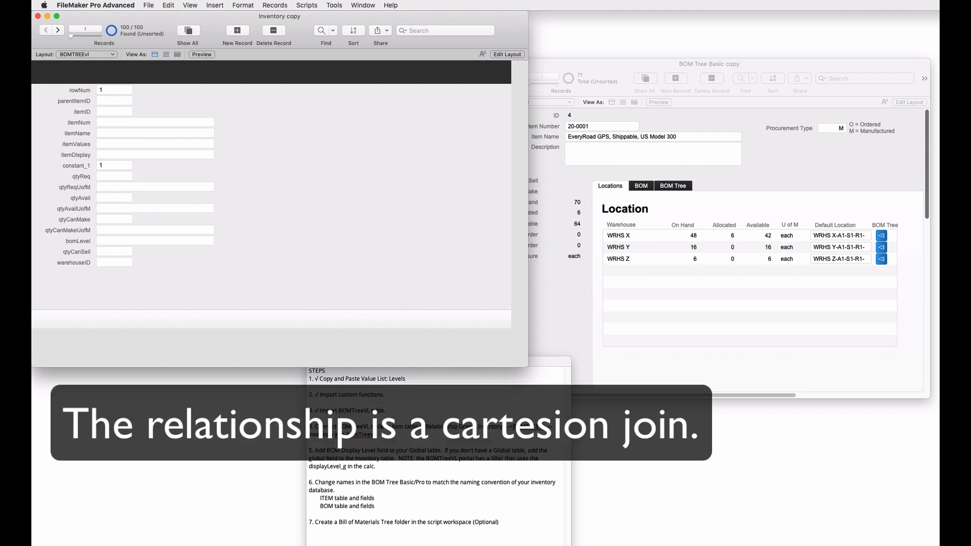
Step: Examine the match fields between ITEM and BOMTREEvl in the BOM Tree Basic copy relationships graph, then close without changes
click(779, 72)
key(super+shift+d)
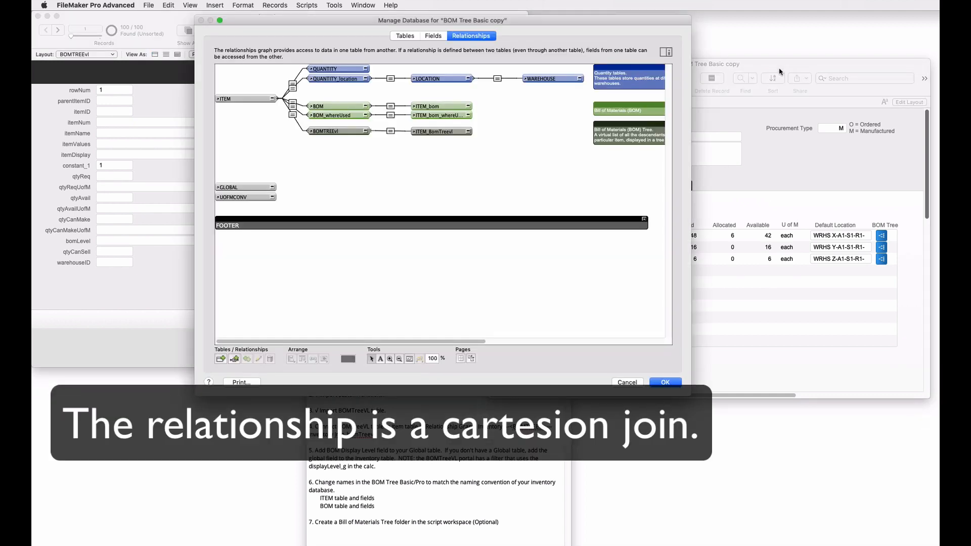
double_click(302, 124)
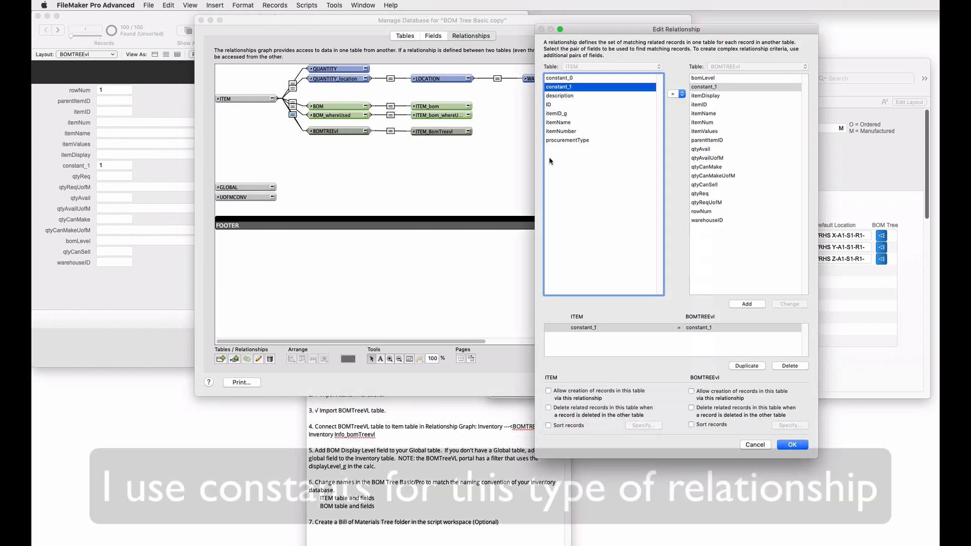
click(755, 444)
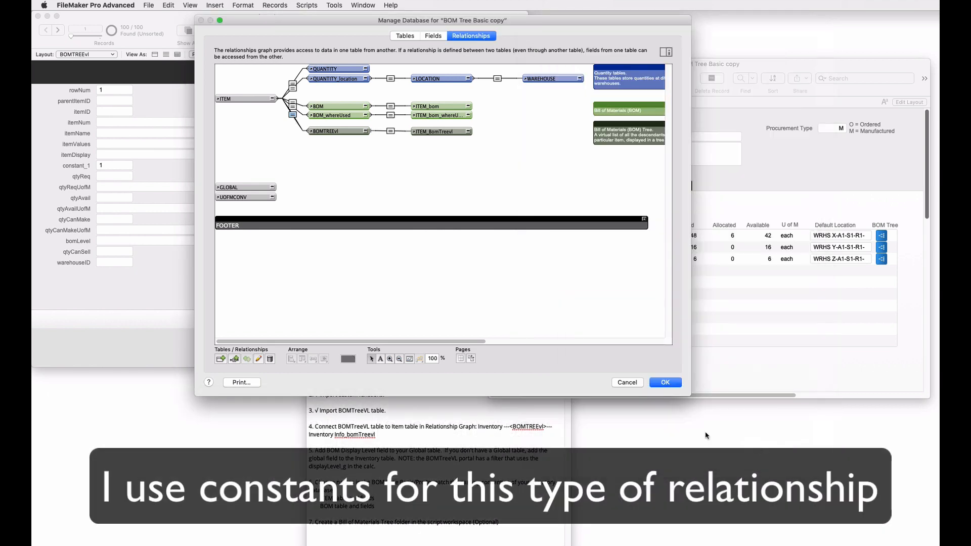
click(633, 383)
Step: In Inventory copy's graph, relate Inventory's ITEM ID MATCH FIELD to BOMTREEvl's itemID with the x operator and save the database changes
click(353, 309)
key(super+shift+d)
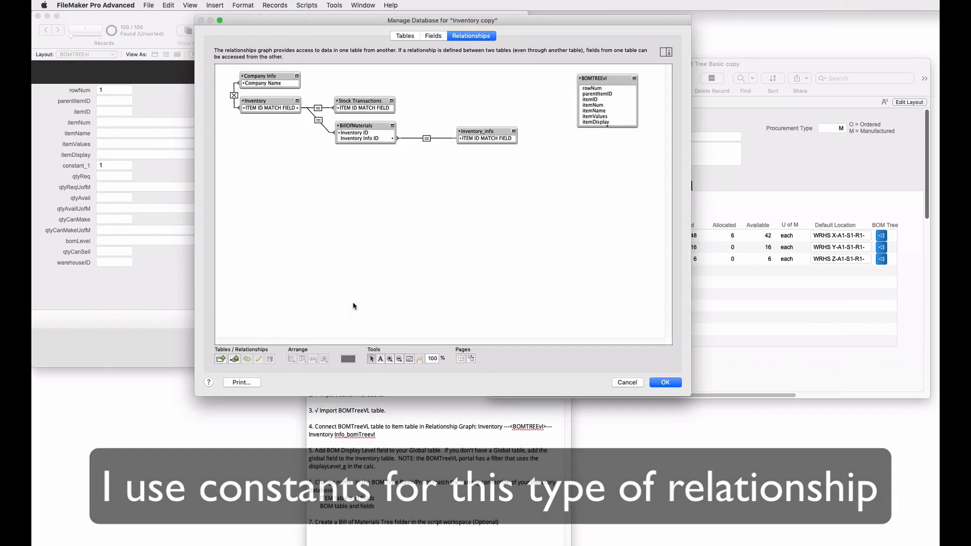
drag(602, 78, 278, 109)
double_click(319, 134)
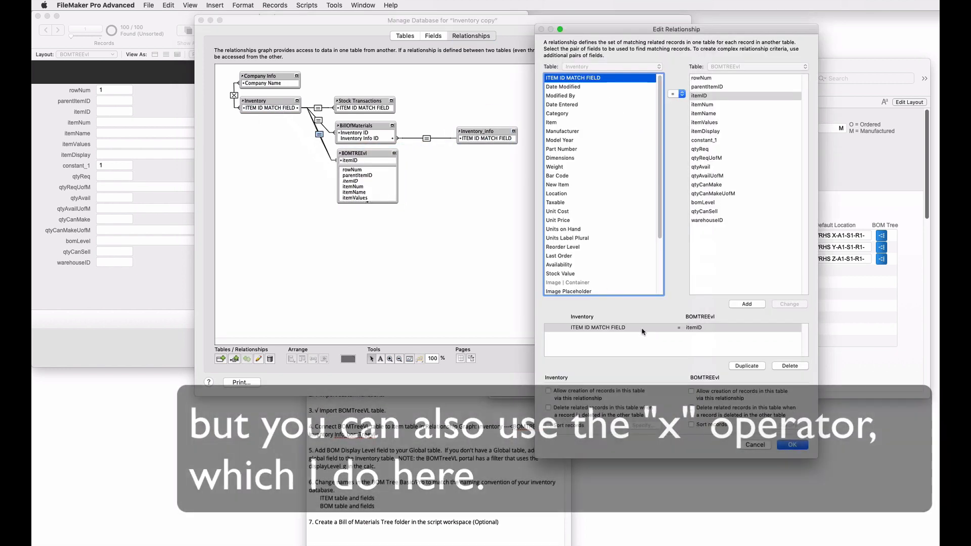
click(678, 94)
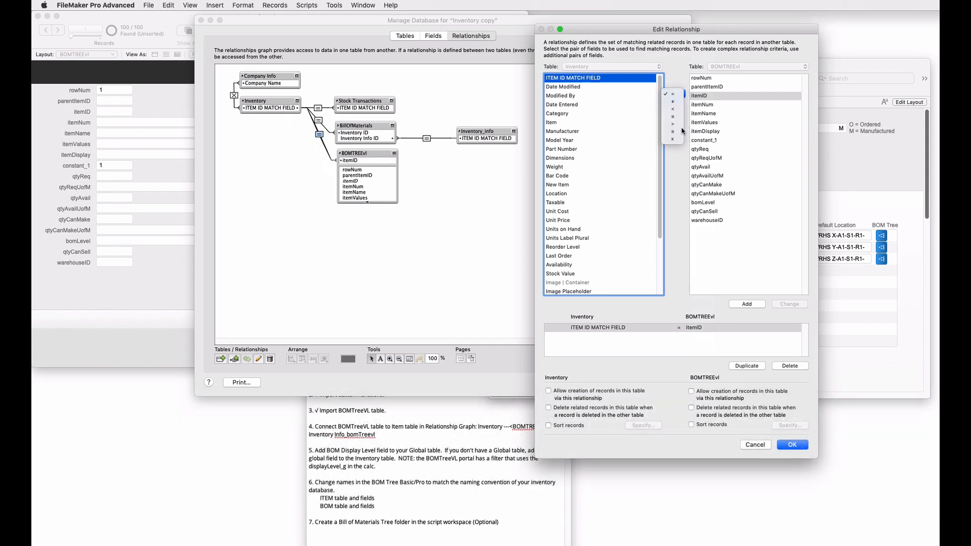
click(674, 140)
click(781, 304)
click(787, 445)
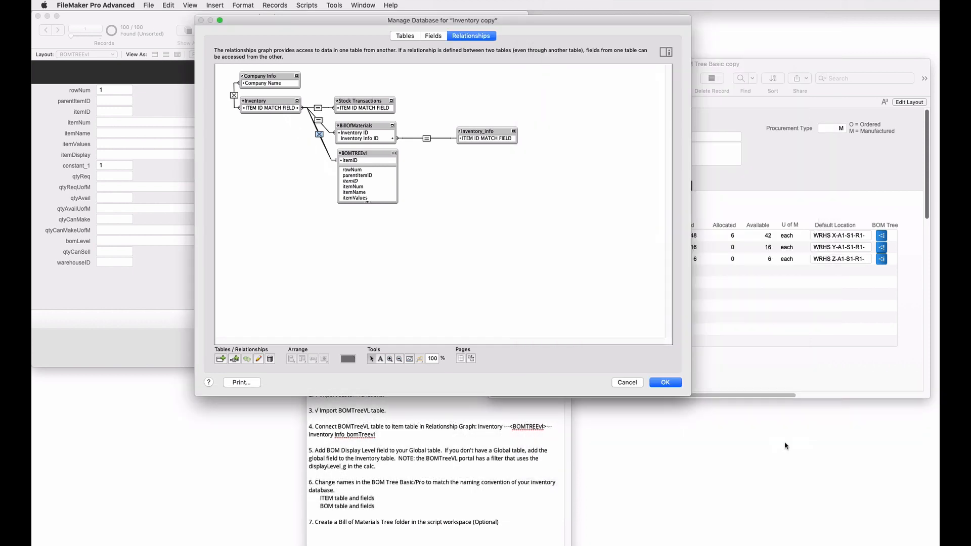
click(666, 387)
Step: Examine the match fields between BOMTREEvl and ITEM_BomTreevl in the BOM Tree Basic copy graph, then close without changes
click(574, 361)
key(super+shift+d)
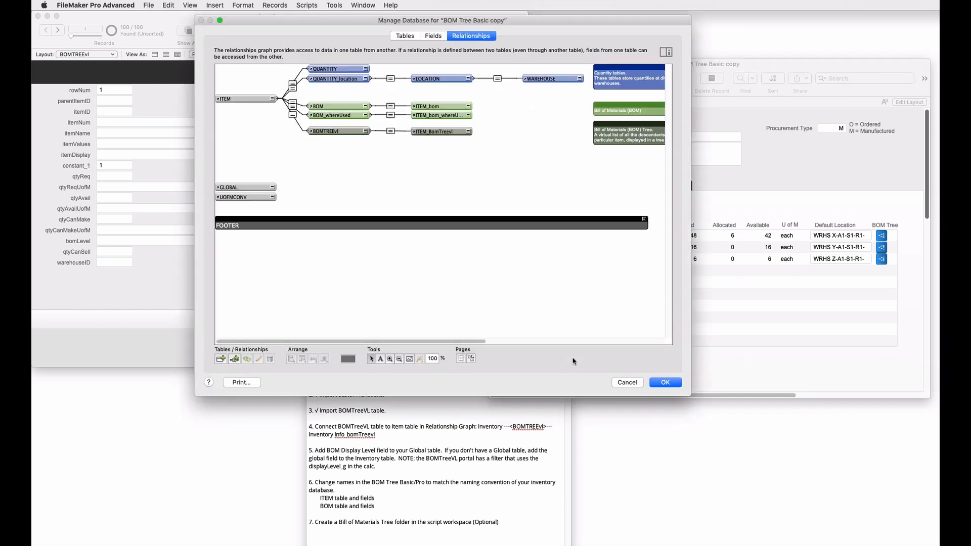
double_click(389, 131)
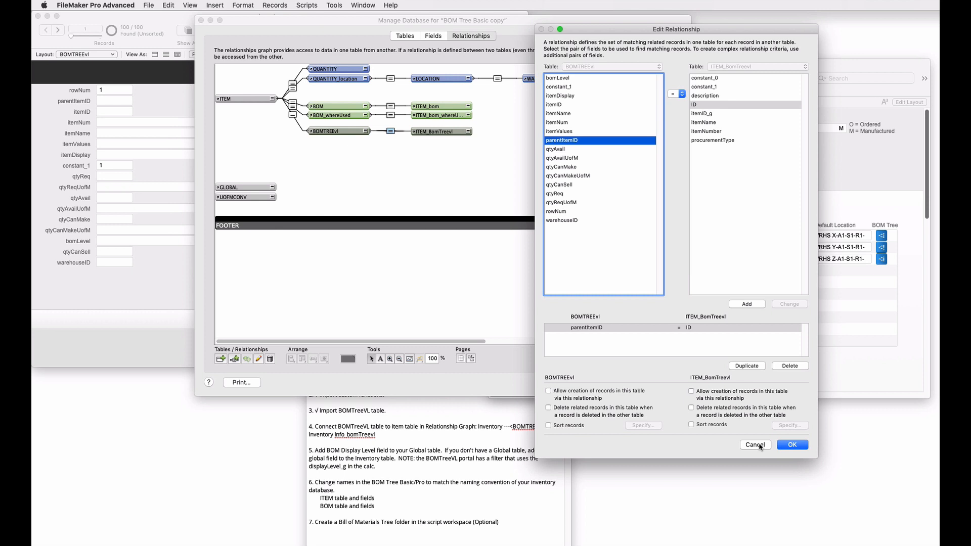
click(755, 444)
click(628, 382)
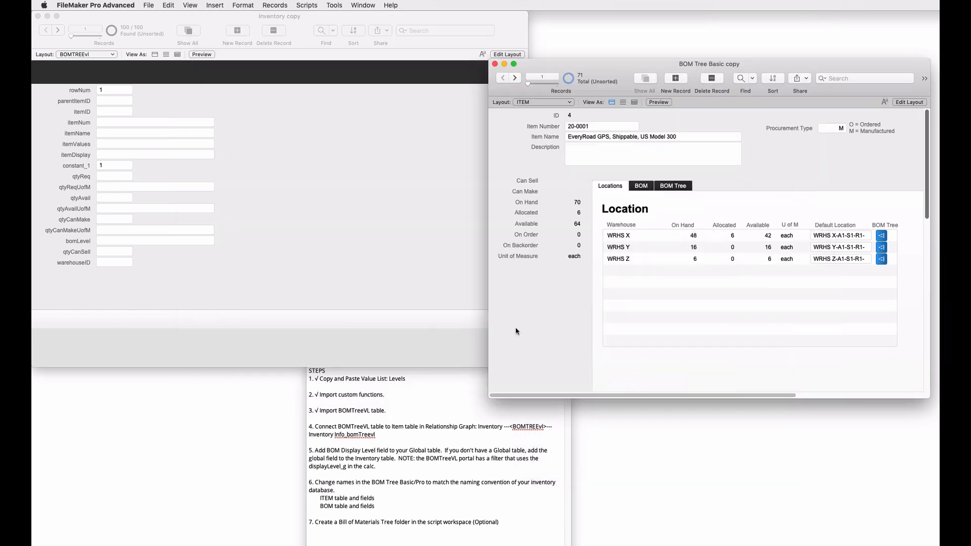
Step: Duplicate the Inventory_info table occurrence in Inventory copy's graph, place the copy below the original and expand its field list
click(442, 279)
key(super+shift+d)
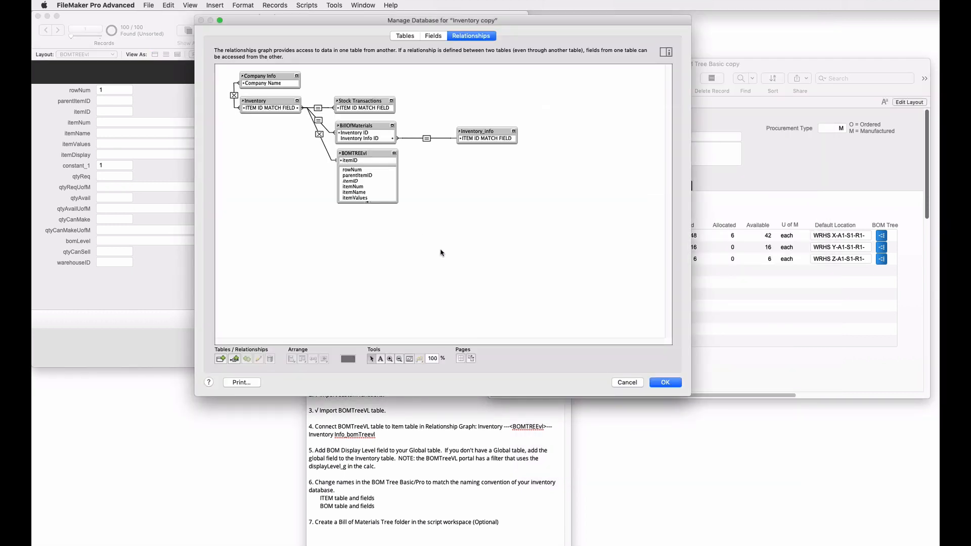
click(464, 131)
key(super+d)
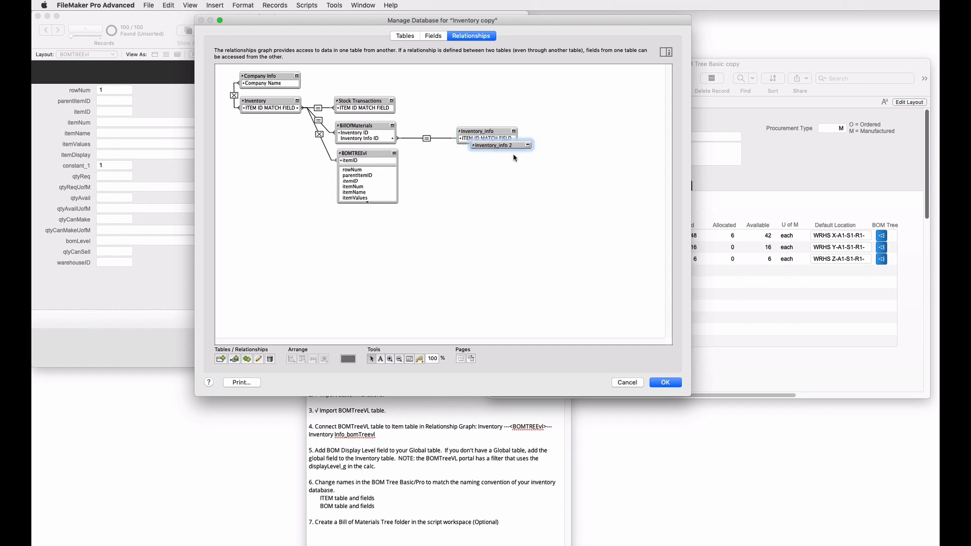
drag(526, 145, 513, 158)
click(513, 159)
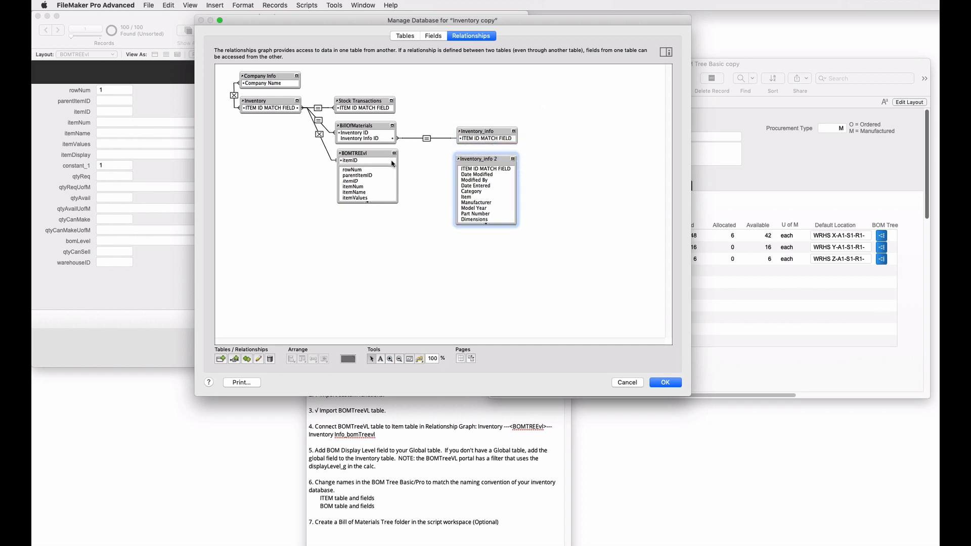
Step: Relate BOMTREEvl's parentItemID to the ITEM ID MATCH FIELD of the duplicated Inventory_info occurrence with the = operator
drag(393, 163, 482, 185)
double_click(427, 164)
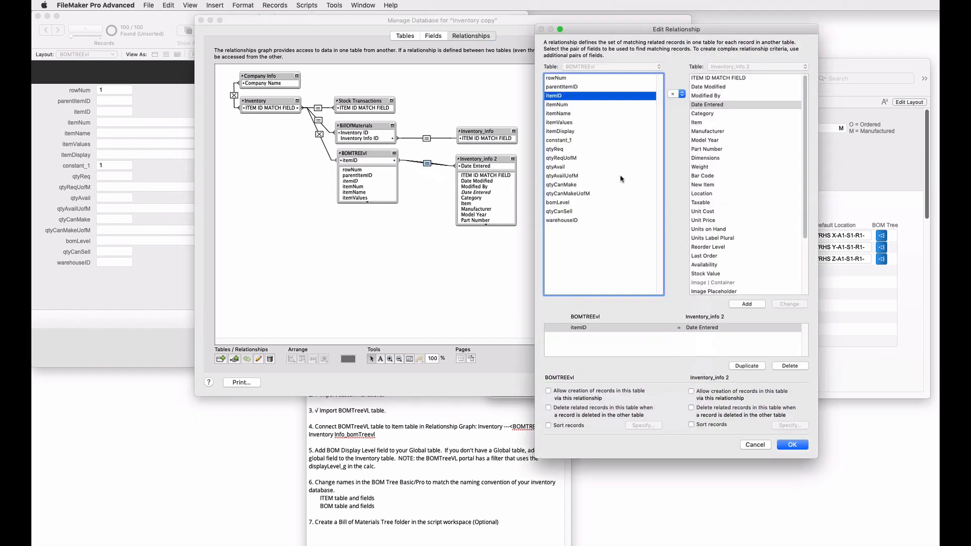
click(706, 158)
click(561, 157)
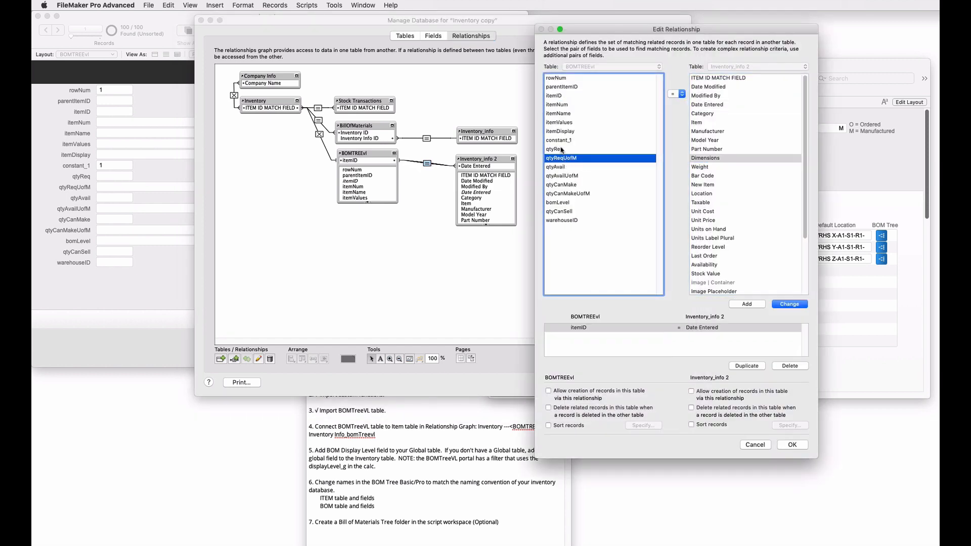
click(565, 88)
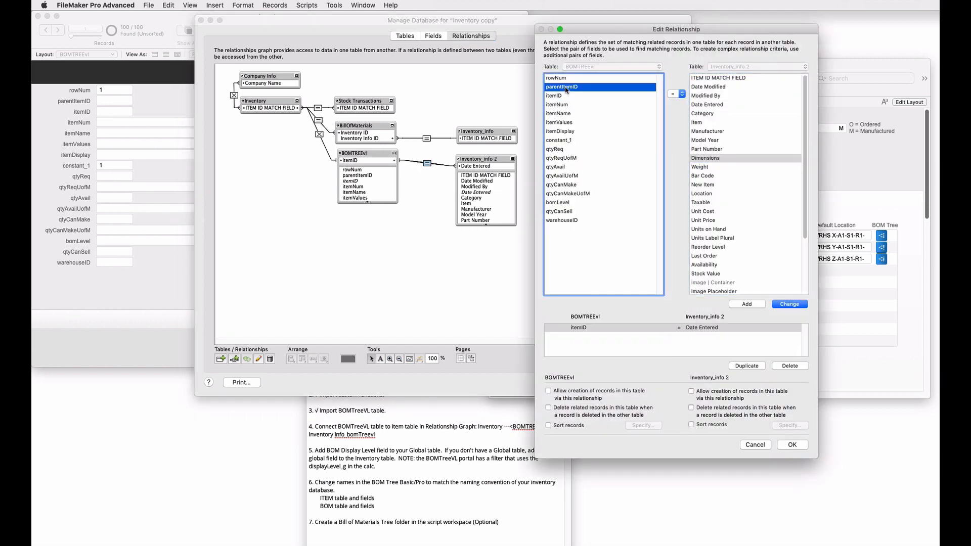
click(711, 78)
click(790, 305)
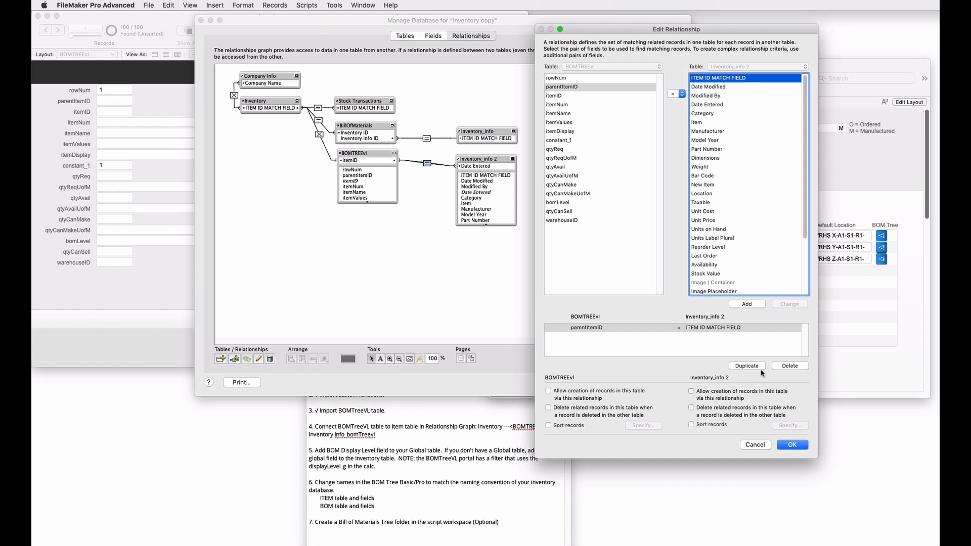
click(801, 444)
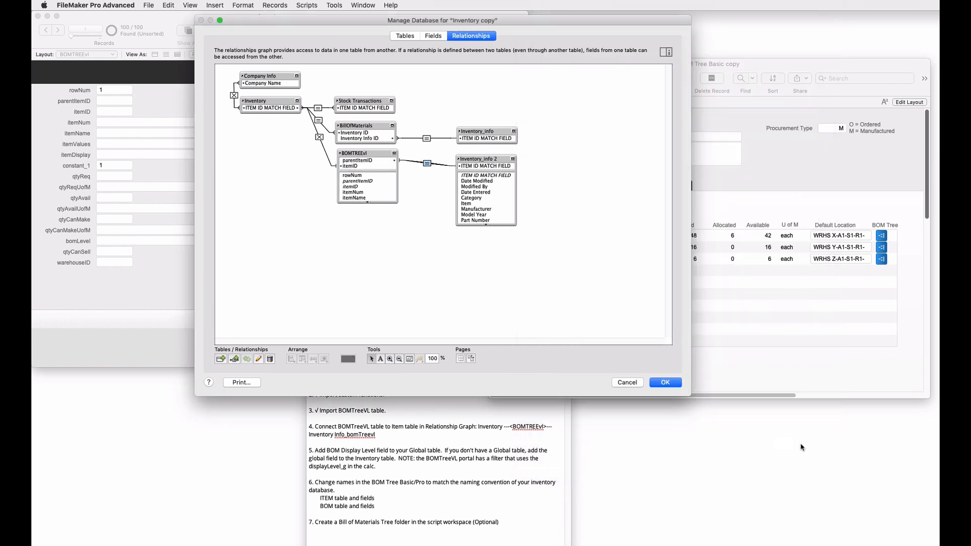
Step: Rename the duplicated Inventory_info table occurrence to Inventory_bomTreeVl
click(489, 158)
double_click(490, 157)
drag(712, 278, 736, 282)
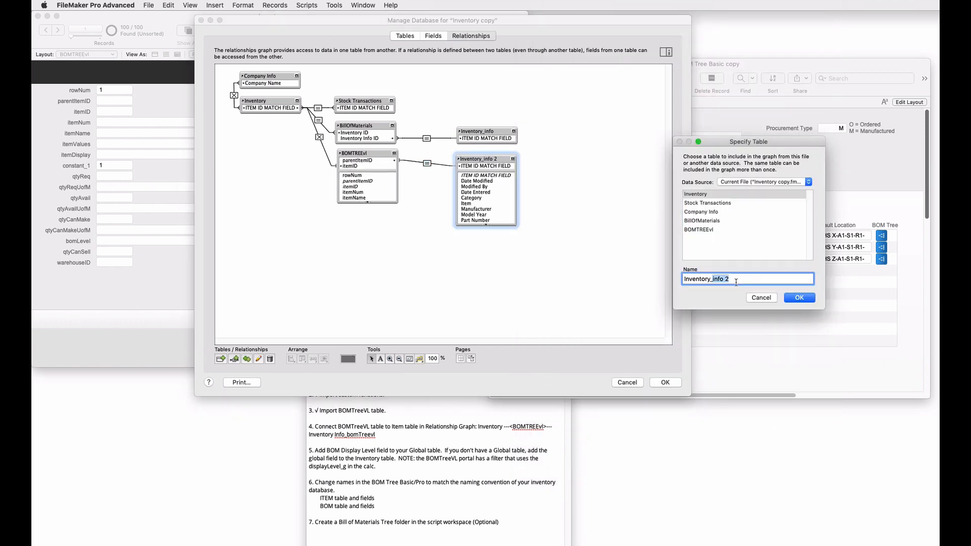
text(bomTreeVl)
click(803, 299)
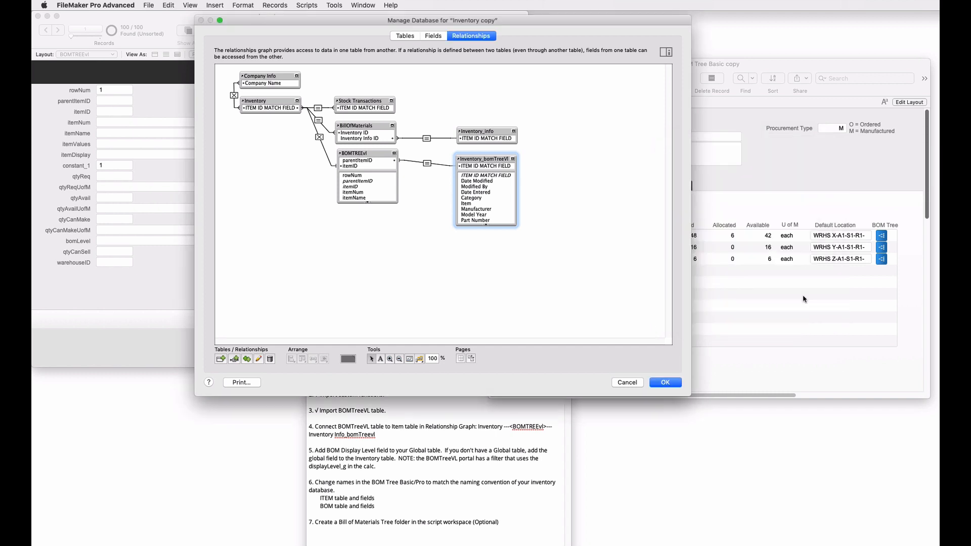
Step: Collapse Inventory_bomTreeVl and BOMTREEvl to their match fields, and left-align Stock Transactions, BillOfMaterials and BOMTREEvl in the graph
click(512, 159)
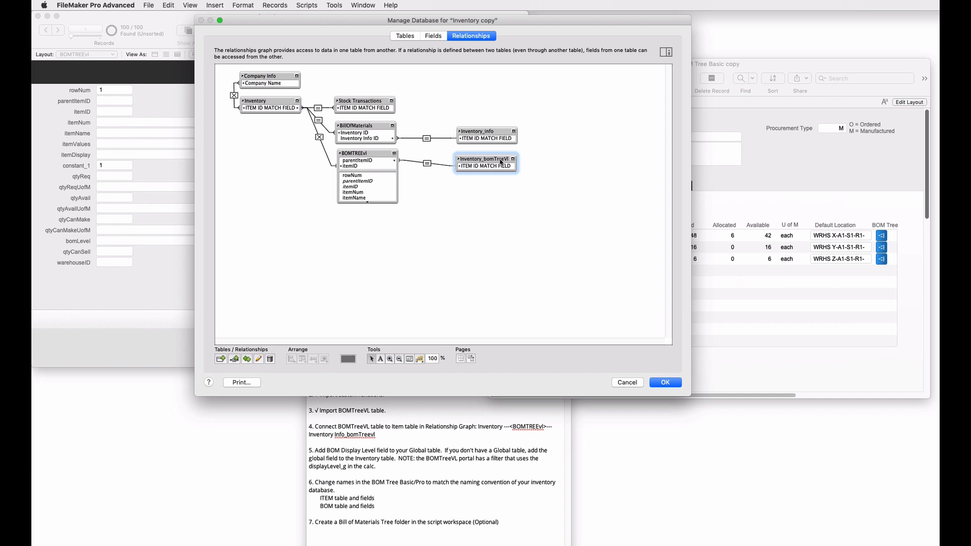
click(393, 154)
drag(402, 202, 352, 85)
click(291, 358)
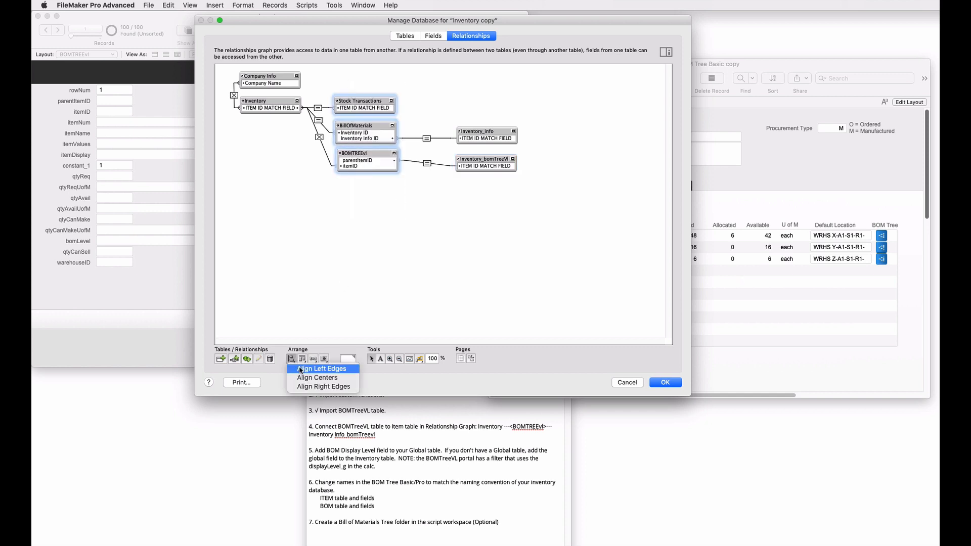
click(322, 369)
Step: Try to align the BOMTREEvl and Inventory_bomTreeVl occurrences in one row, and save the database changes
drag(526, 196, 362, 159)
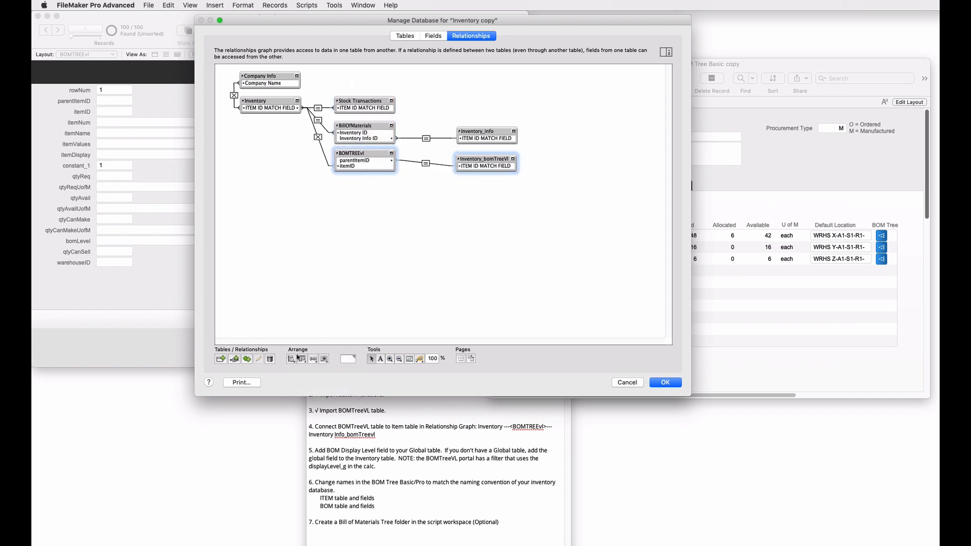
click(302, 359)
click(340, 369)
click(525, 269)
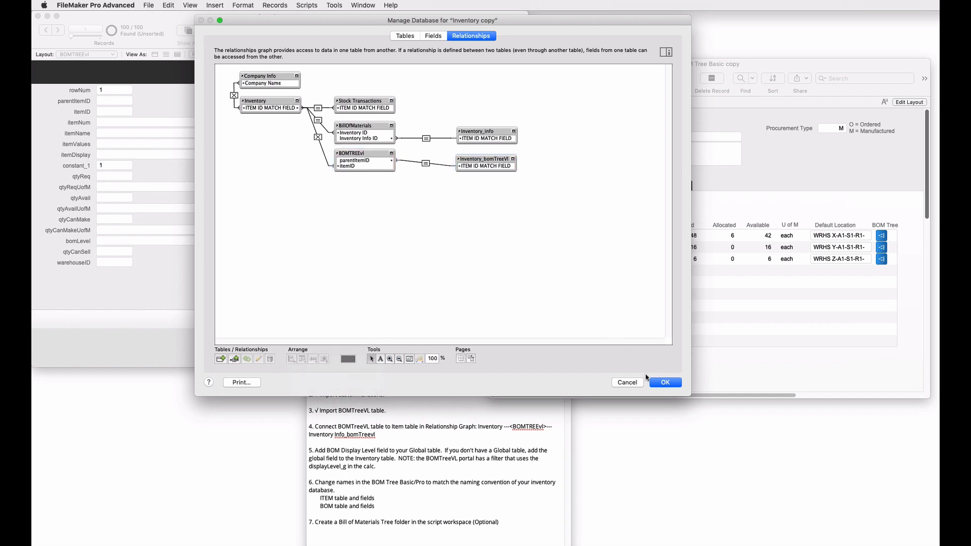
click(665, 382)
Step: Switch to the TextEdit checklist and mark step 4, connecting the BOMTreeVL table, as done with a √
click(359, 456)
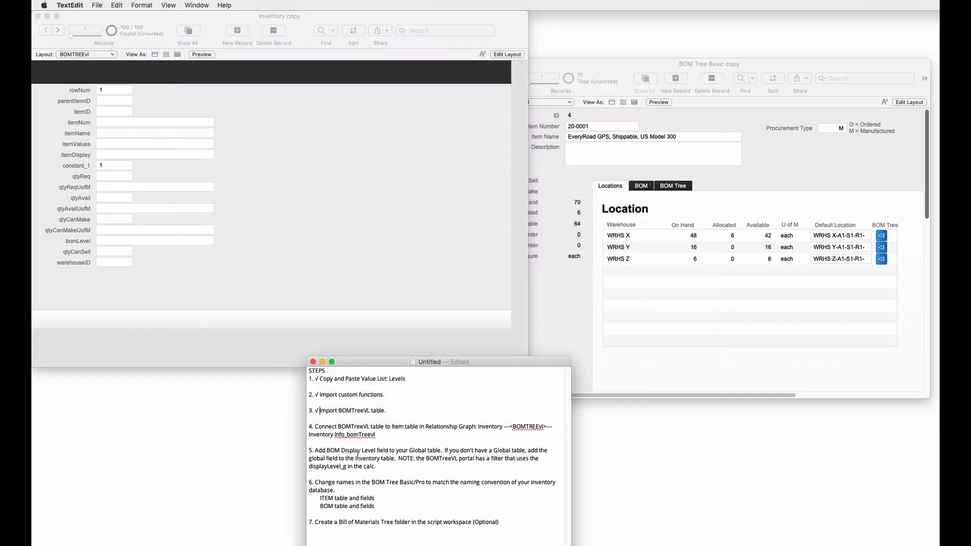
click(315, 427)
text(√)
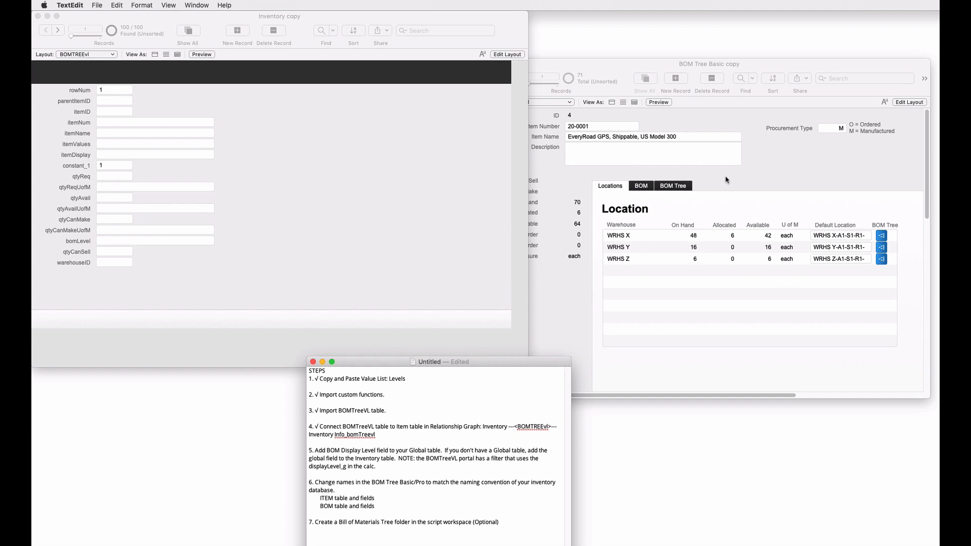
Step: Switch to BOM Tree Basic copy in FileMaker Pro and show the item's BOM Tree tab with its Display Level field
click(677, 190)
click(678, 189)
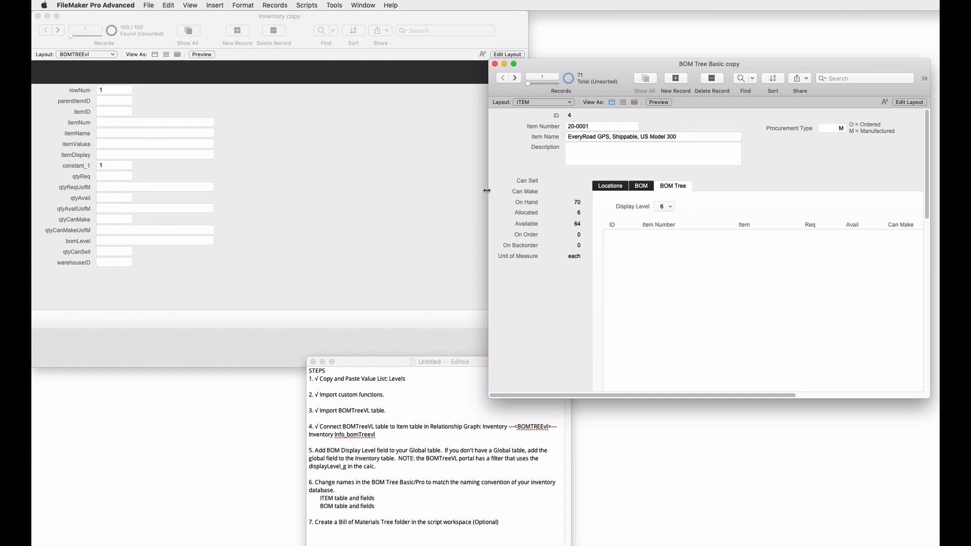
click(436, 187)
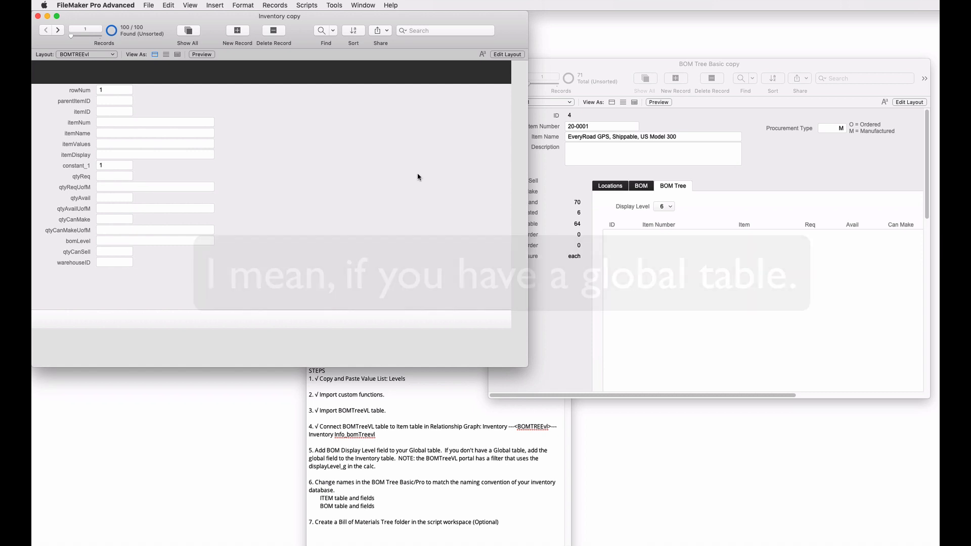
click(763, 183)
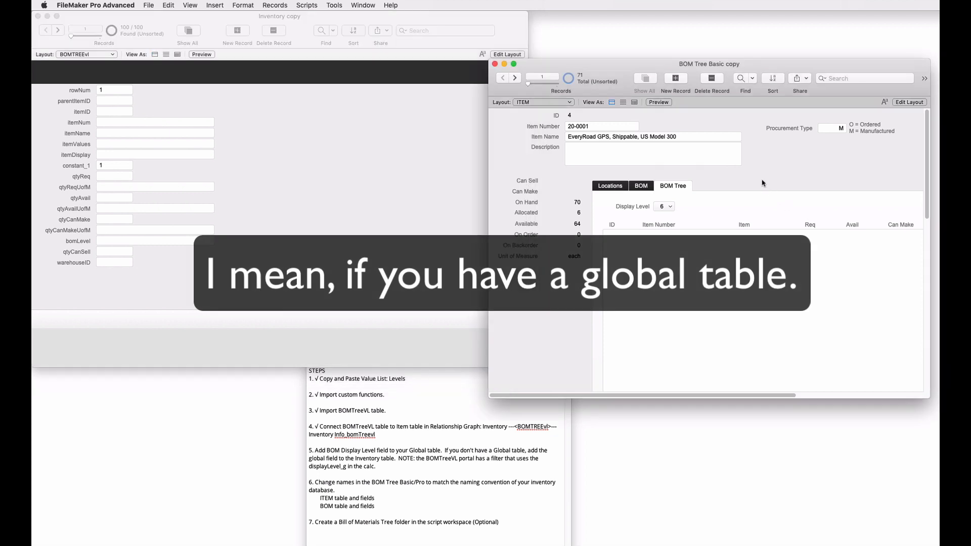
Step: Copy the displayLevel_g field from the GLOBAL table in the BOM Tree Basic copy database
key(super+shift+d)
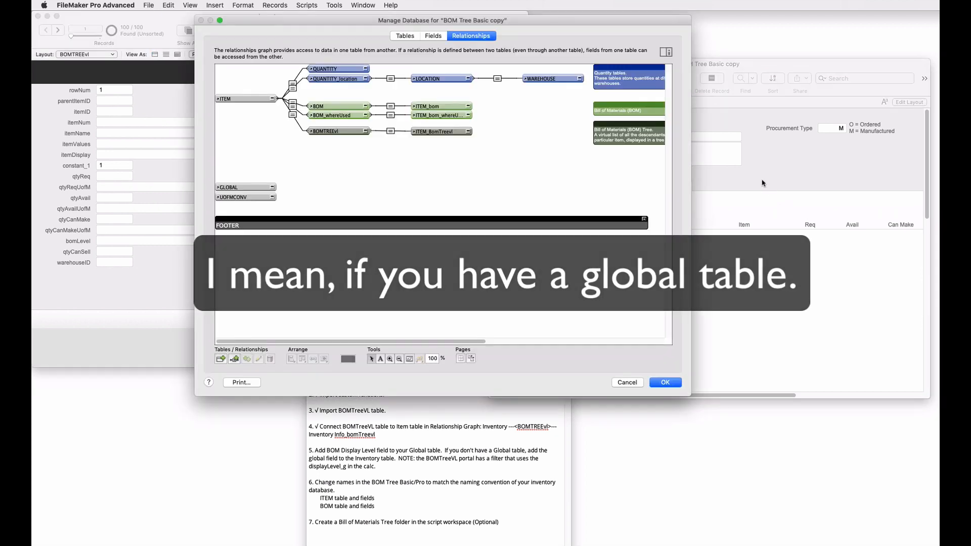
click(431, 36)
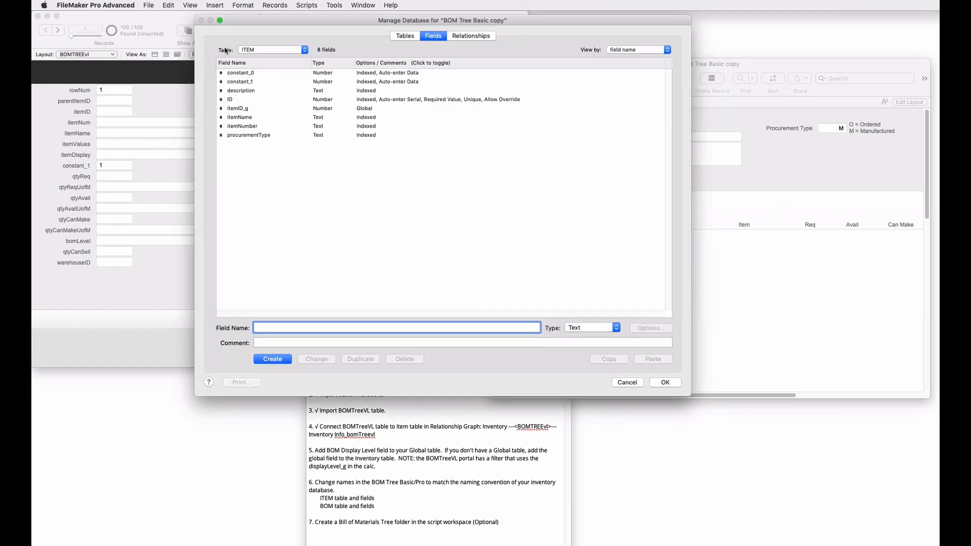
click(272, 51)
click(264, 43)
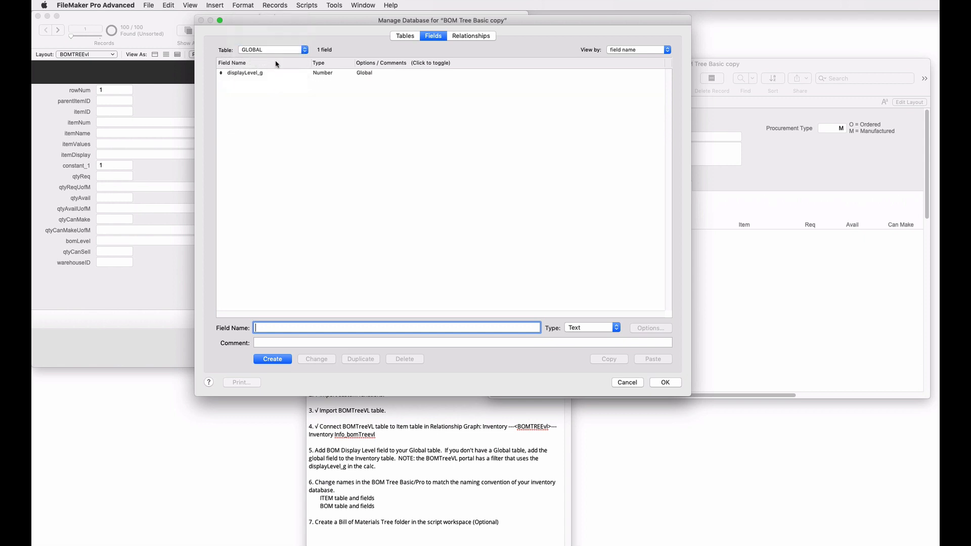
click(247, 74)
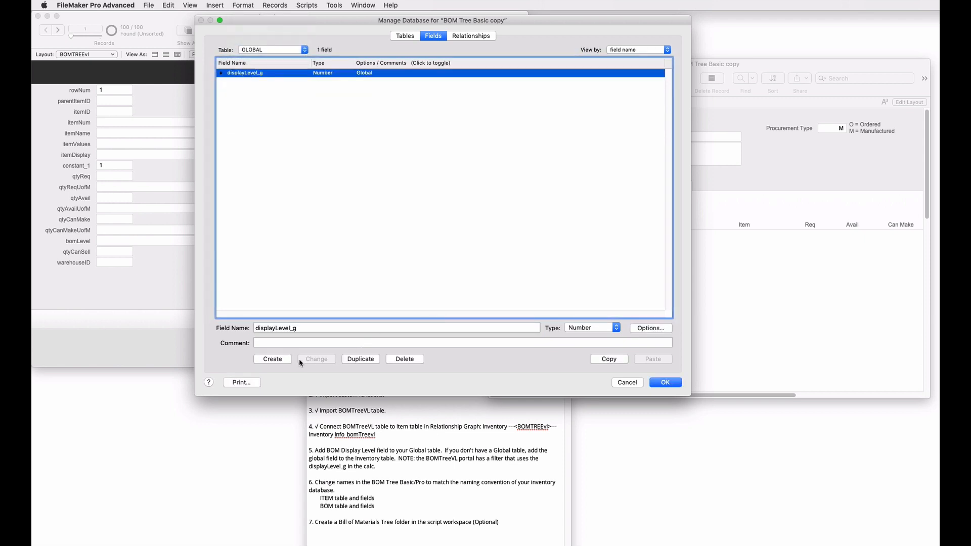
click(599, 360)
Step: Paste the displayLevel_g field into the ITEM table of BOM Tree Basic copy and save the database changes
click(251, 52)
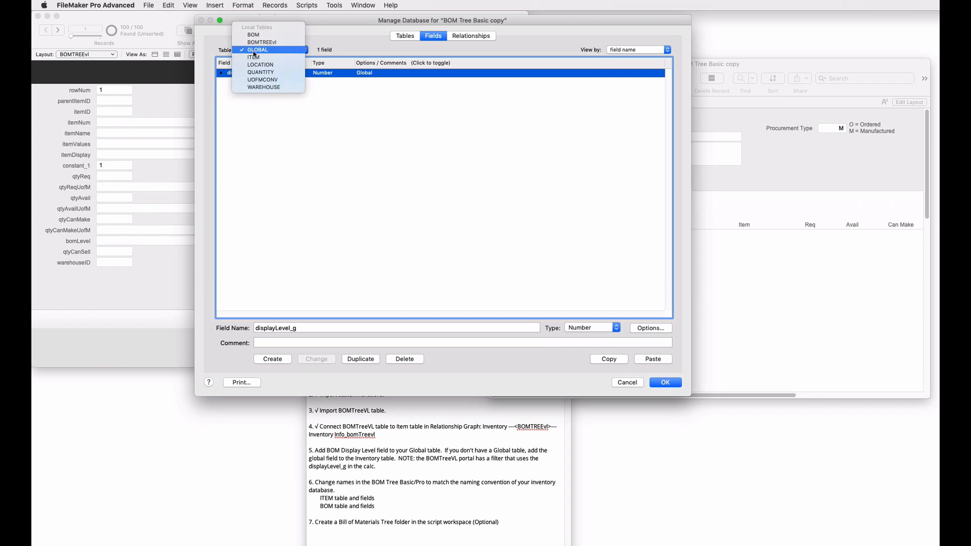
click(260, 56)
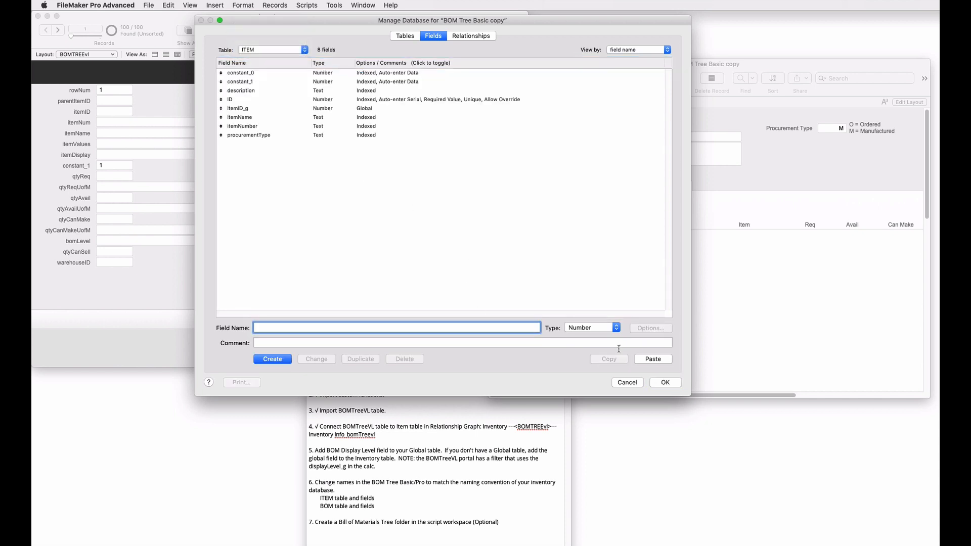
click(644, 360)
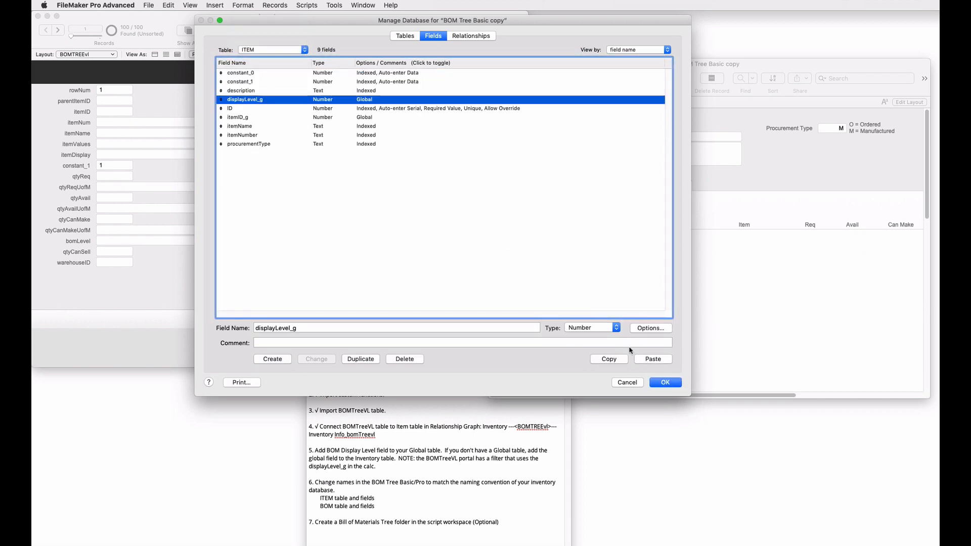
click(658, 384)
Step: Reassign the Display Level field on the BOM Tree tab of the ITEM layout to displayLevel_g from the current table, ITEM
click(668, 189)
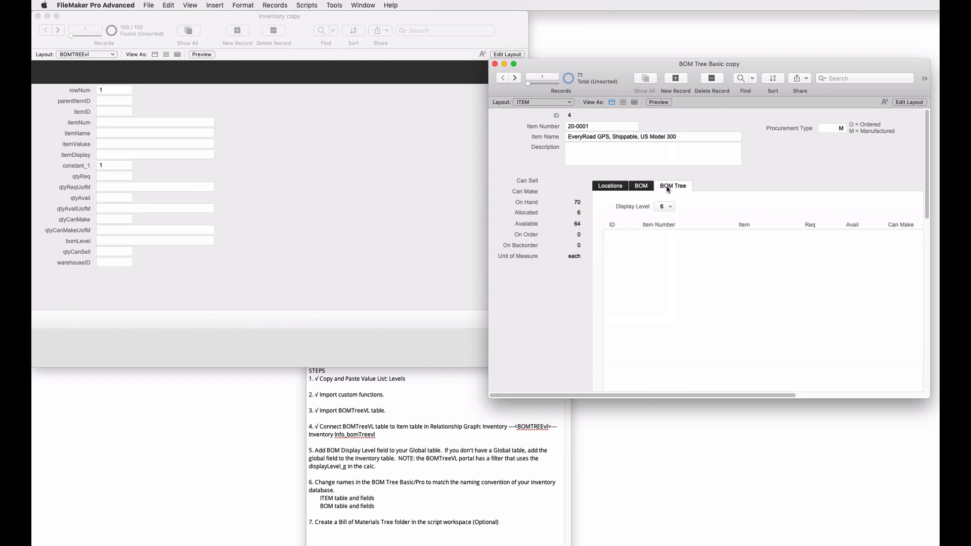
key(super+l)
click(670, 207)
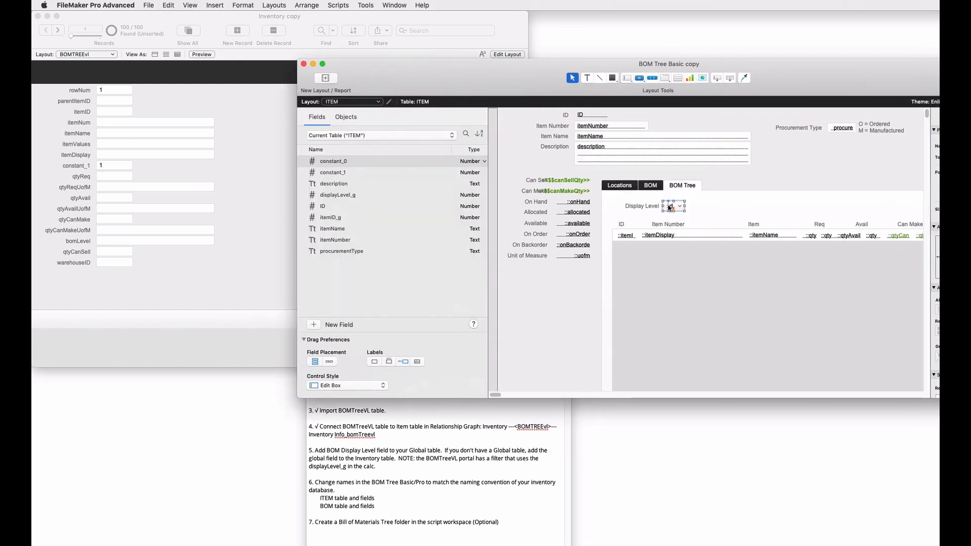
double_click(669, 207)
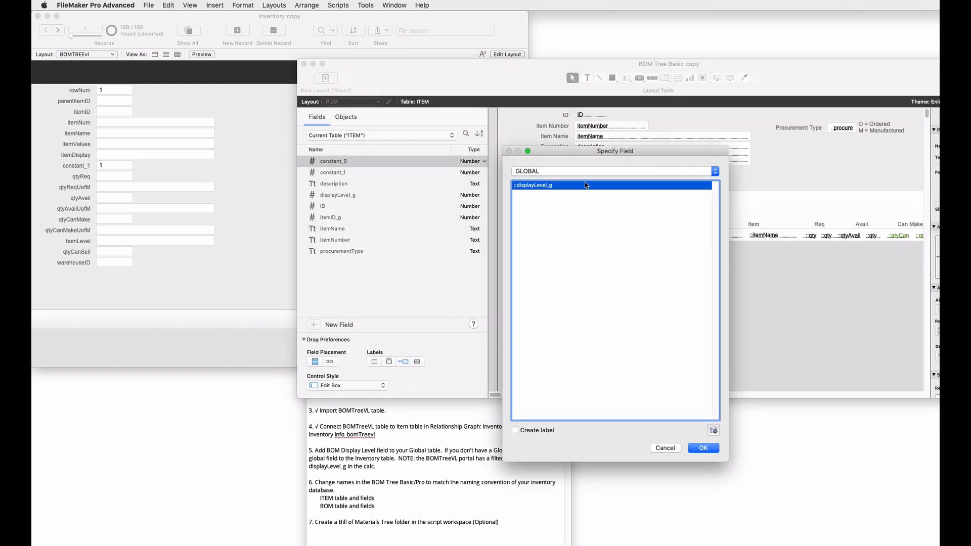
click(567, 171)
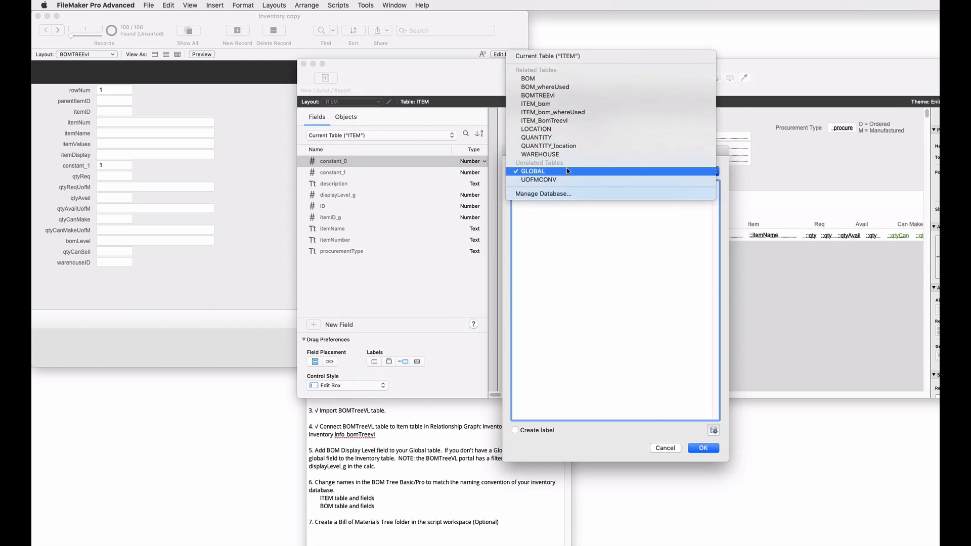
click(564, 56)
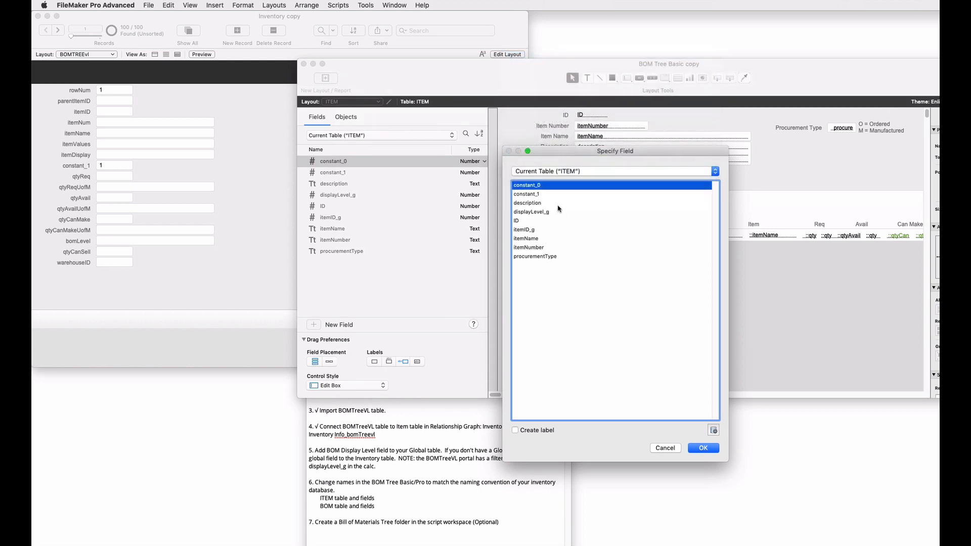
double_click(548, 212)
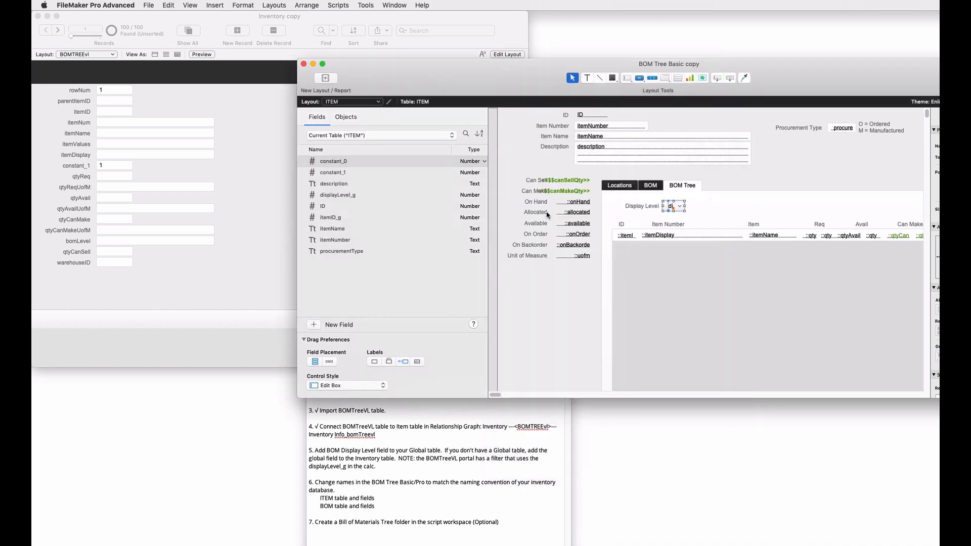
Step: Change the BOMTREEvl portal's filter calculation to compare bomLevel with ITEM::displayLevel_g instead of the GLOBAL field
double_click(669, 276)
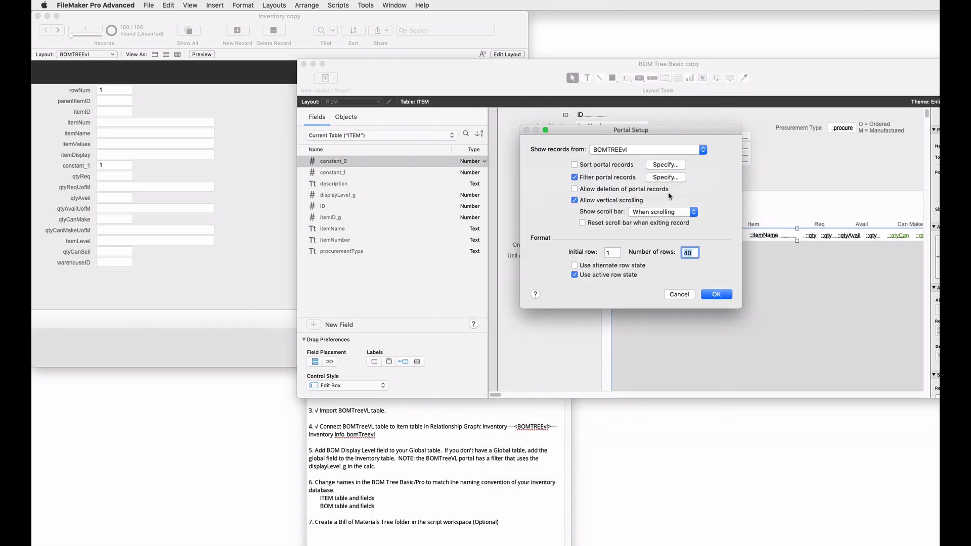
click(676, 177)
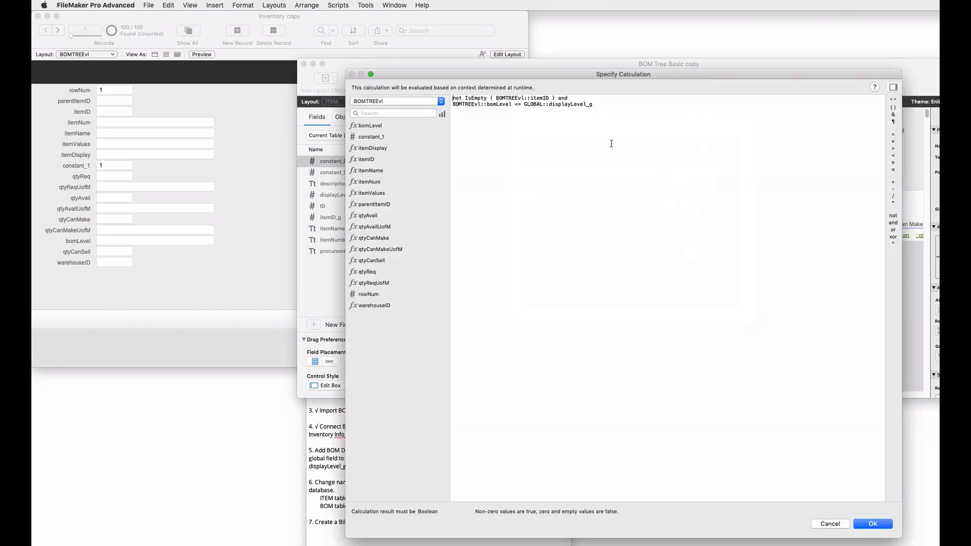
drag(524, 105, 594, 104)
double_click(532, 103)
text(ITEM)
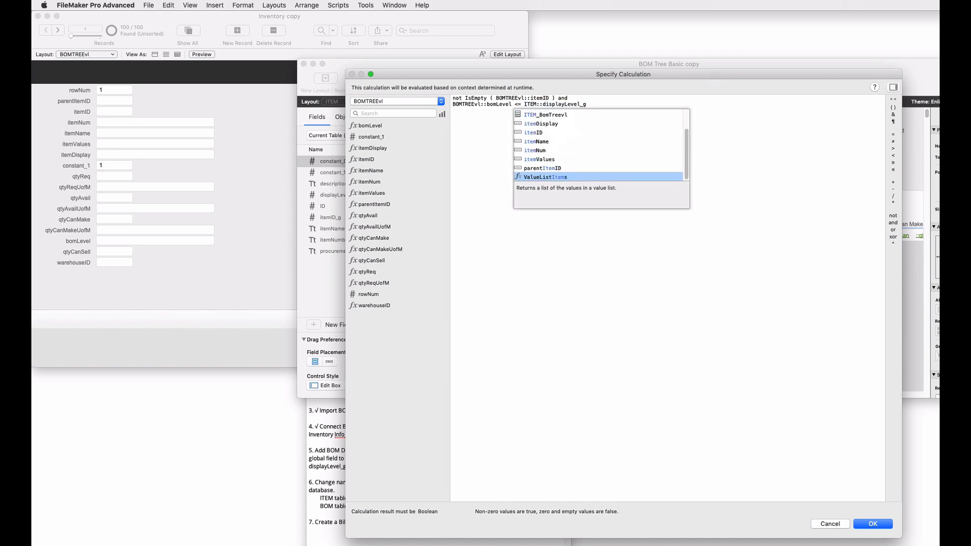
click(707, 224)
click(881, 525)
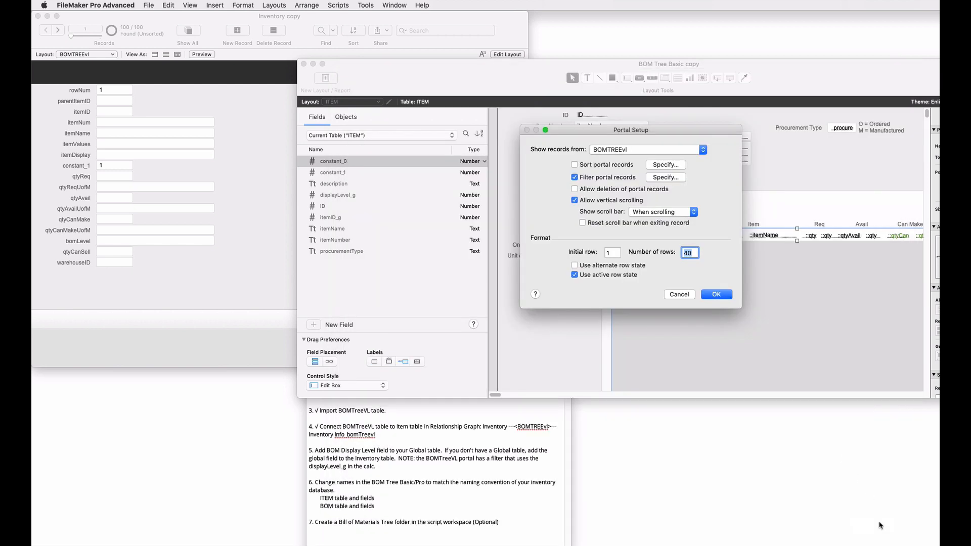
click(715, 296)
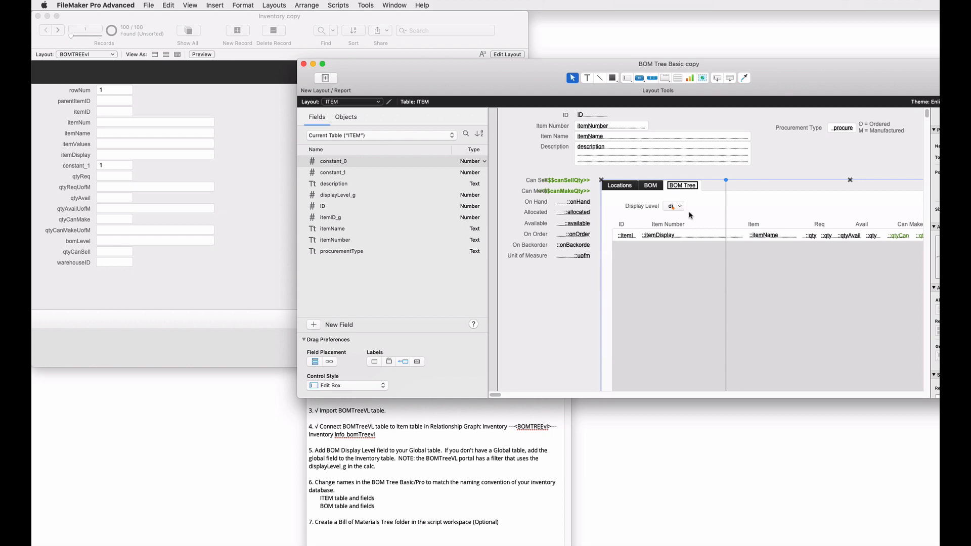
Step: Paste the copied displayLevel_g field into the Inventory table of Inventory copy and save the database changes
click(246, 223)
key(super+shift+d)
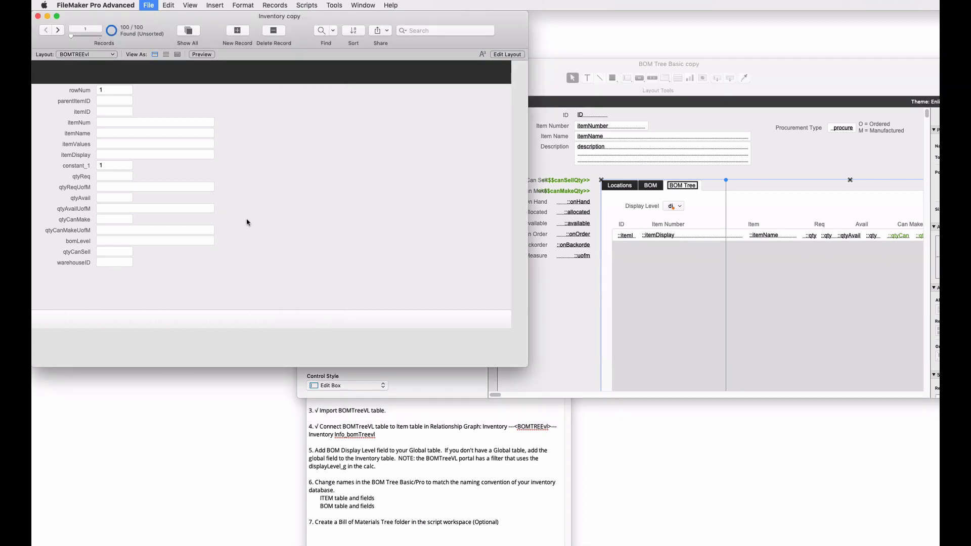
click(274, 50)
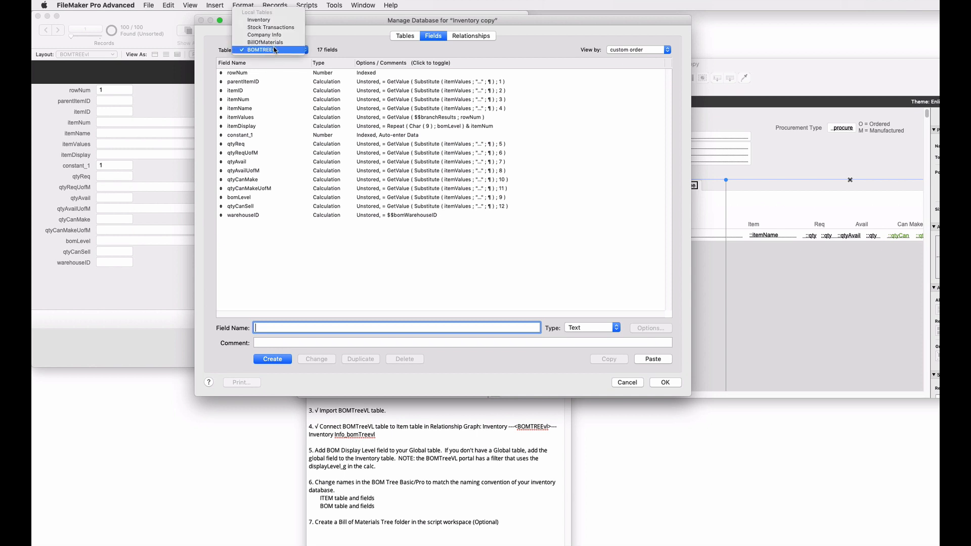
click(281, 19)
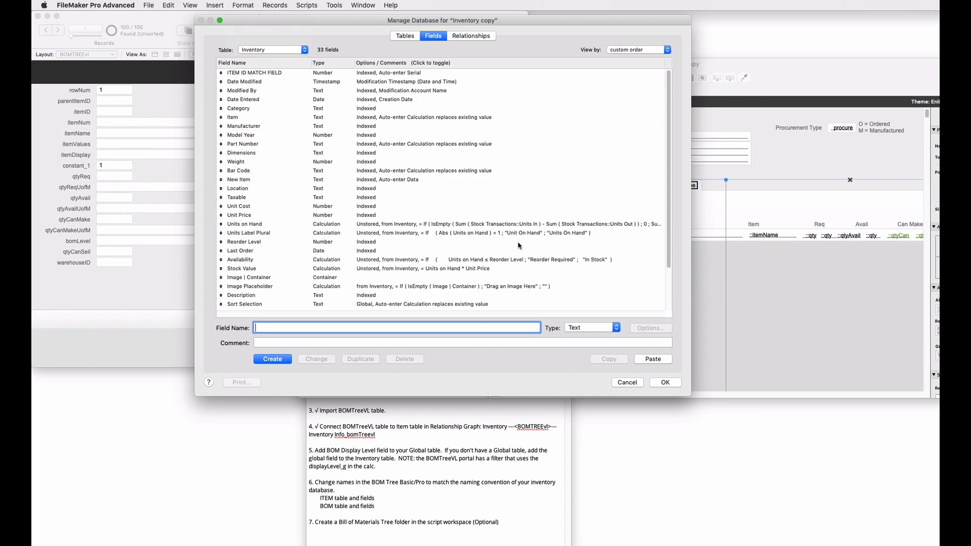
click(653, 359)
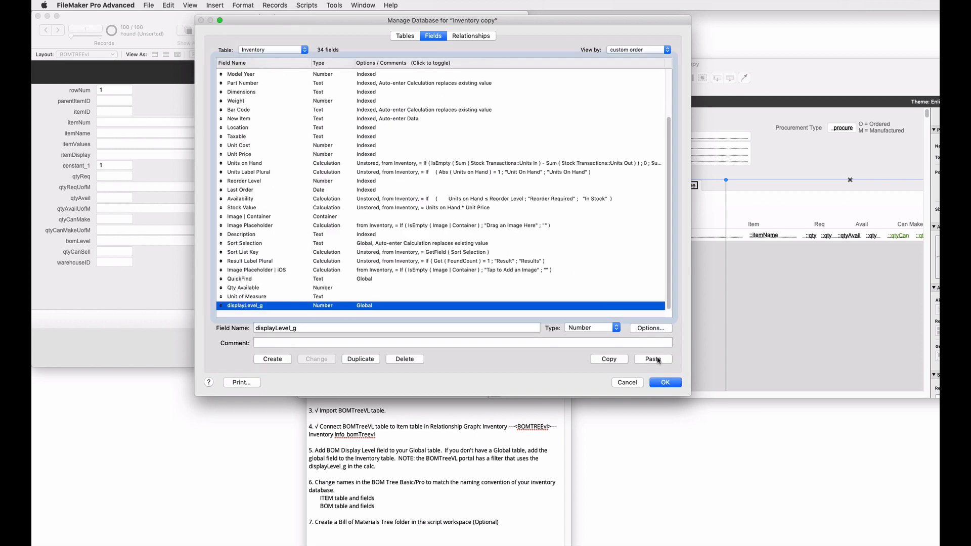
click(664, 383)
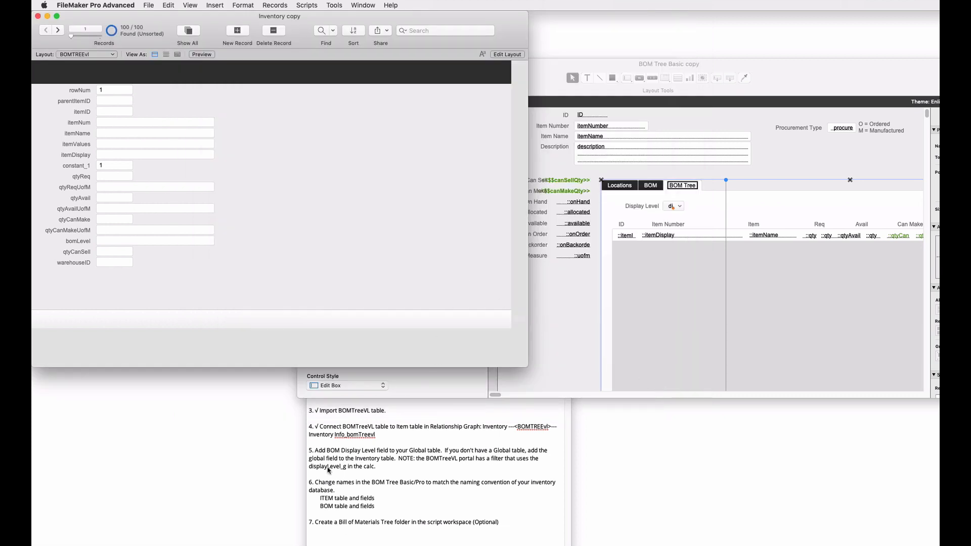
Step: Mark step 5, adding the BOM Display Level field, with a √ in the TextEdit checklist and return to Inventory copy in FileMaker Pro
click(328, 470)
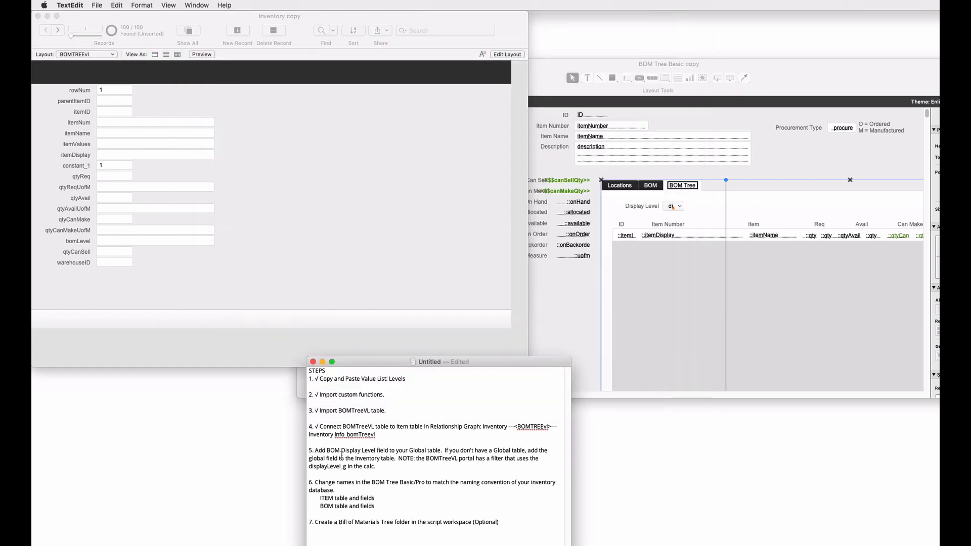
text(√)
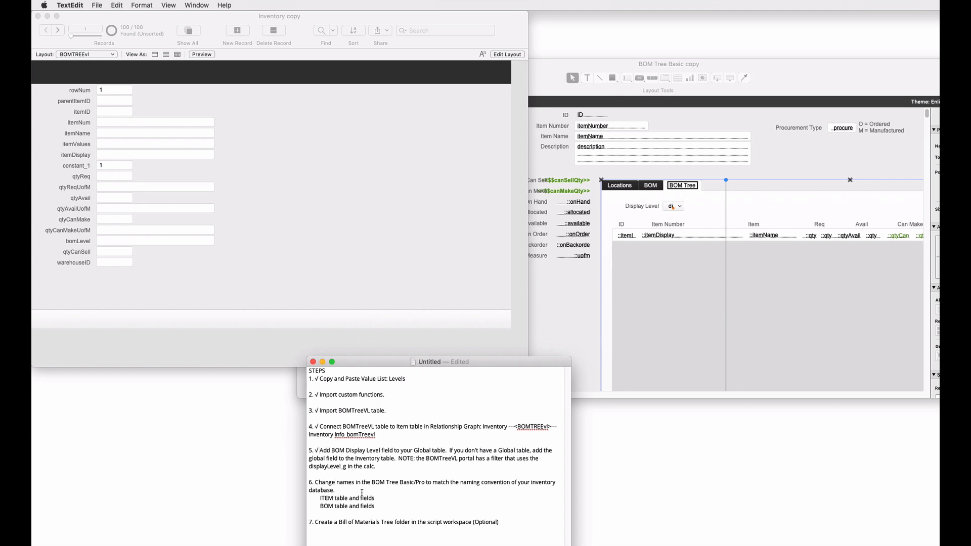
click(380, 293)
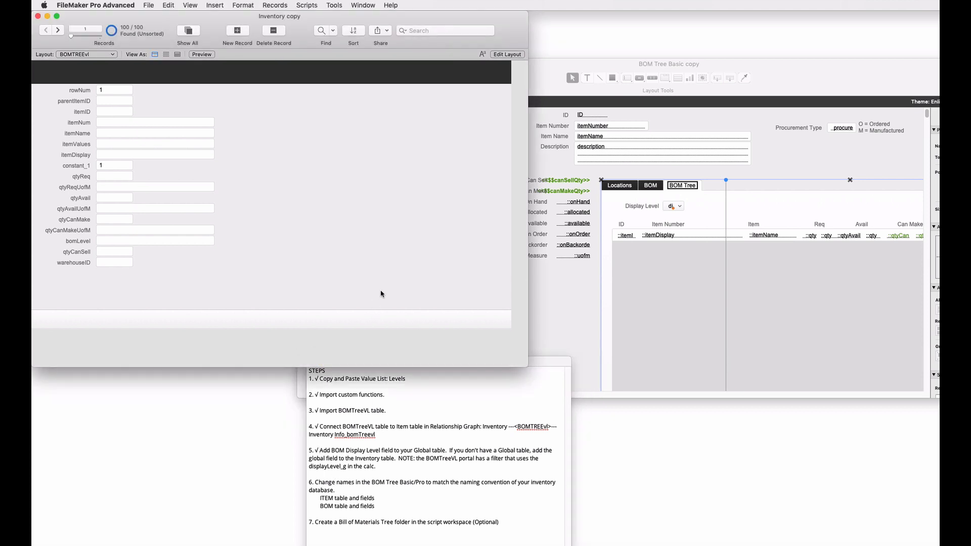